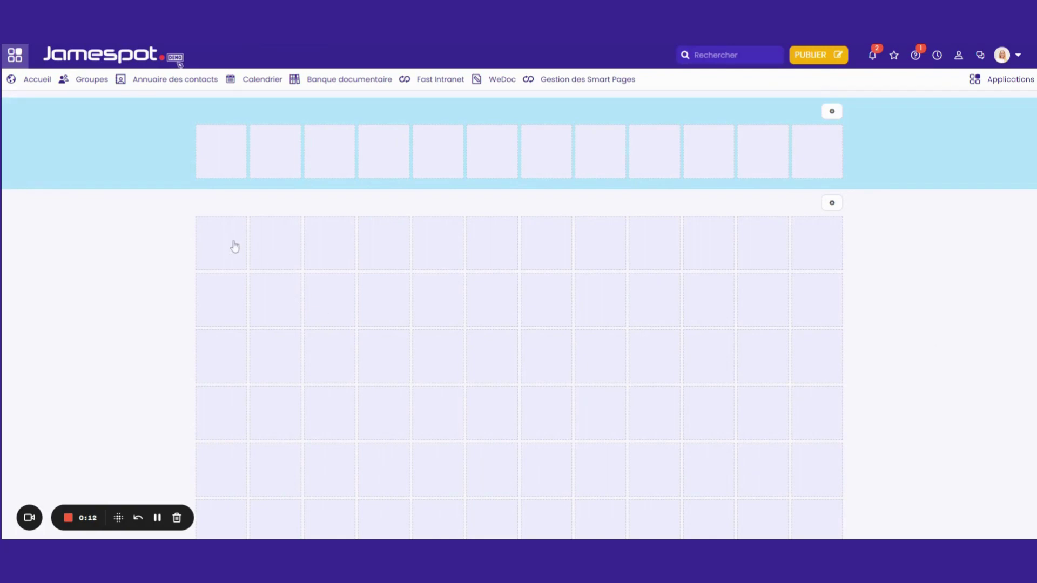
# Mark out a block five columns by four rows from the main grid's first cell, and a four-cell block centred in the blue row
pyautogui.moveTo(234, 246); pyautogui.dragTo(445, 438)
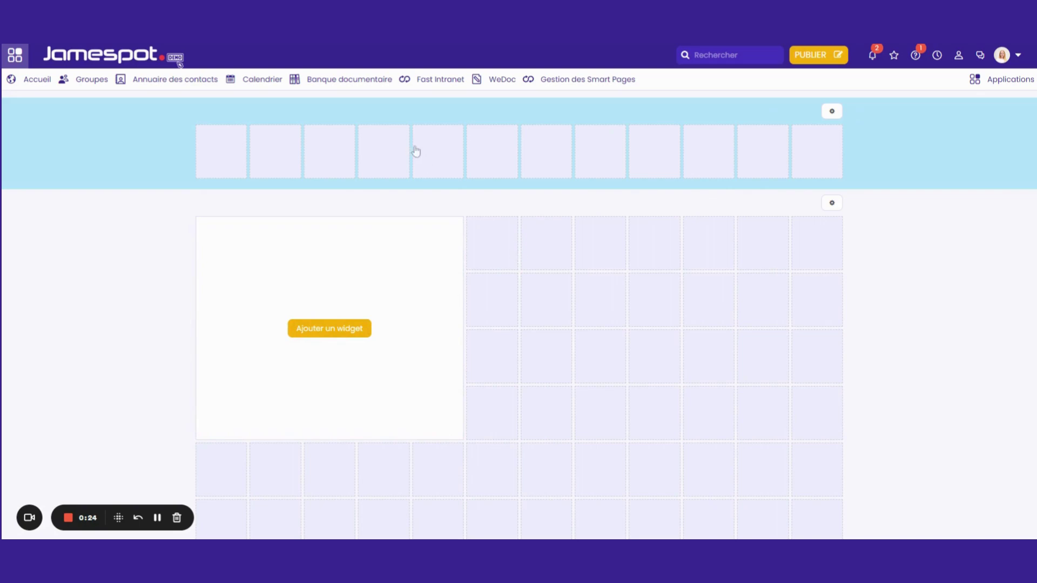
pyautogui.moveTo(431, 162); pyautogui.dragTo(598, 169)
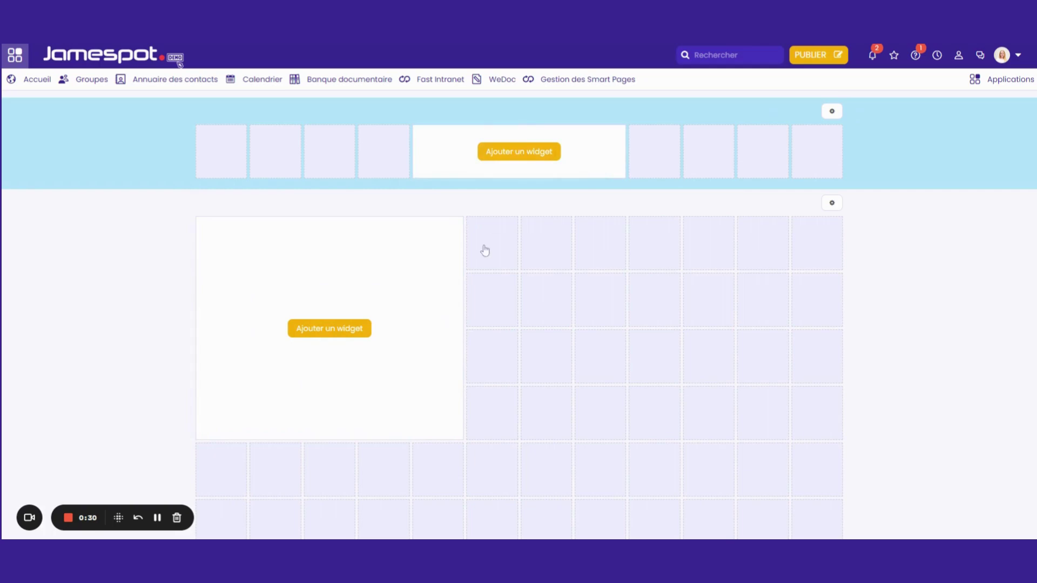
# Add a Calendrier widget to the five-by-four block in the main grid
pyautogui.click(319, 335)
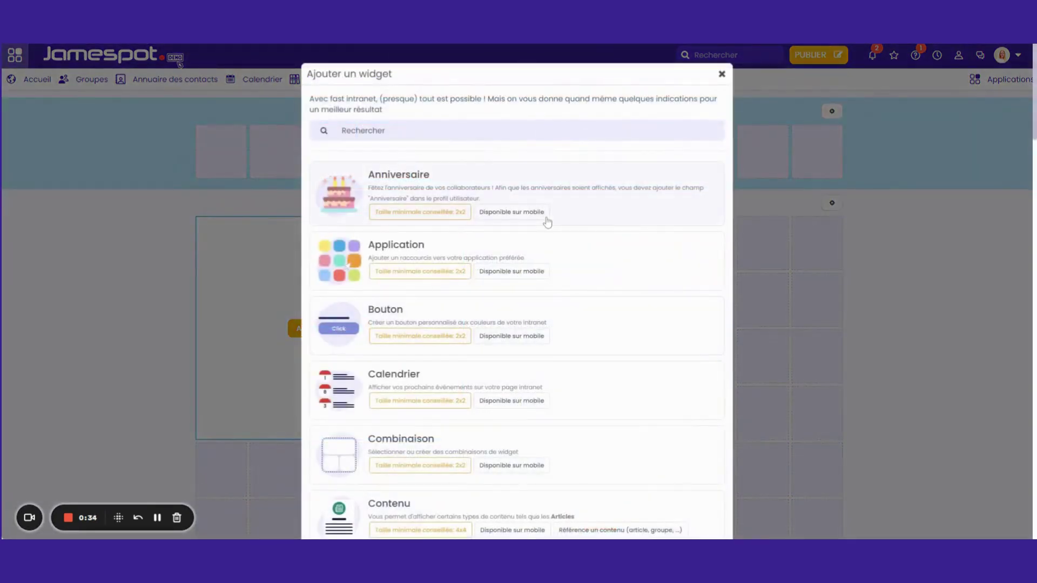
pyautogui.scroll(-20, 547, 221)
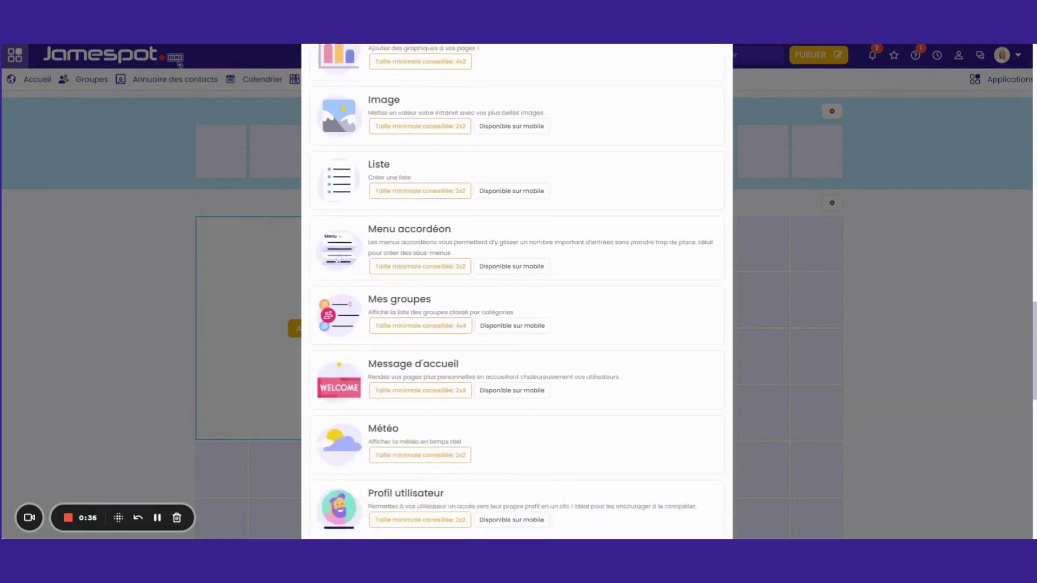
pyautogui.scroll(-10, 517, 291)
pyautogui.scroll(20, 516, 291)
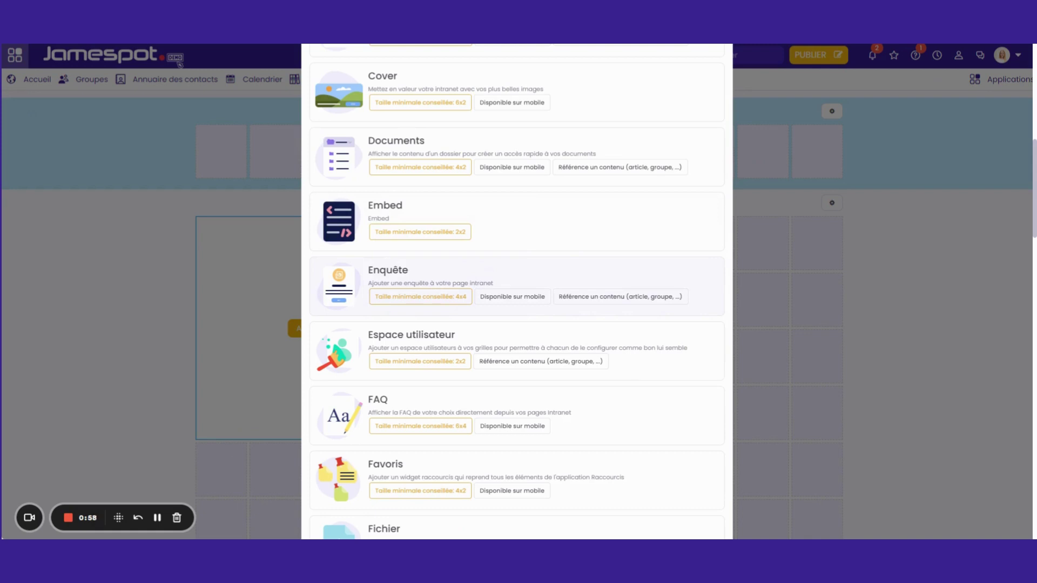
pyautogui.scroll(10, 517, 302)
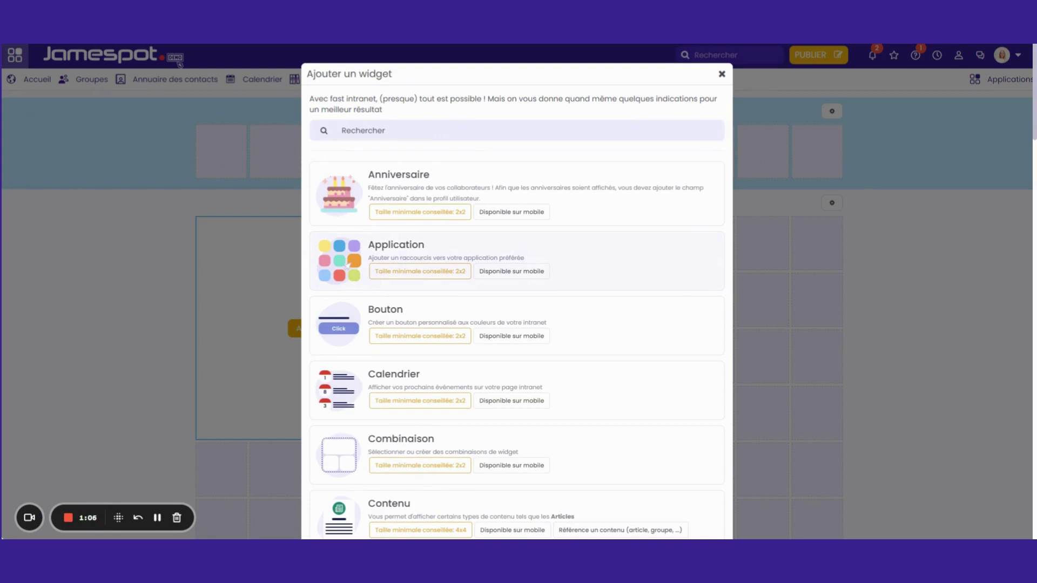
pyautogui.scroll(-2, 454, 287)
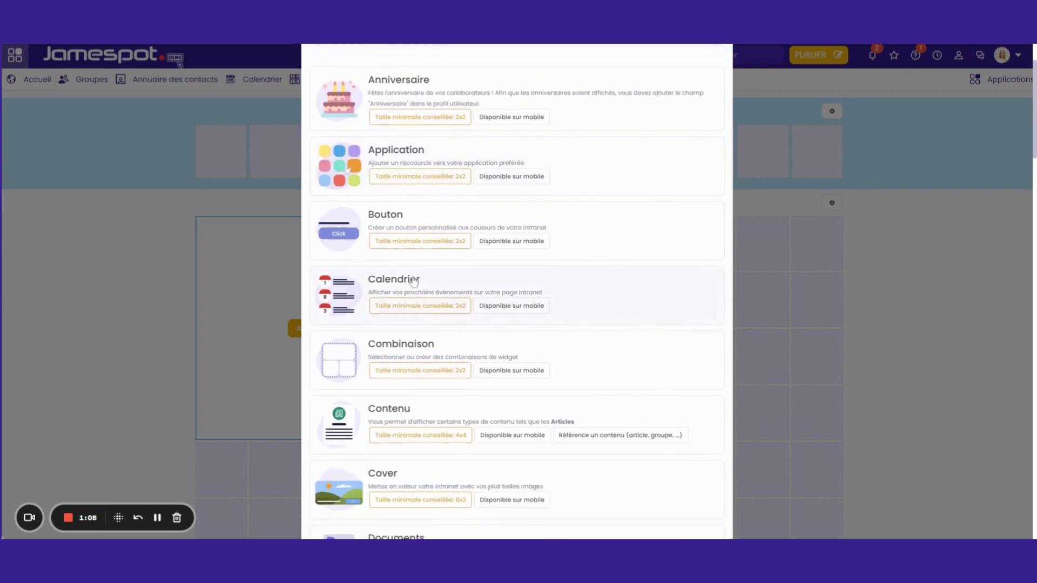
pyautogui.click(407, 284)
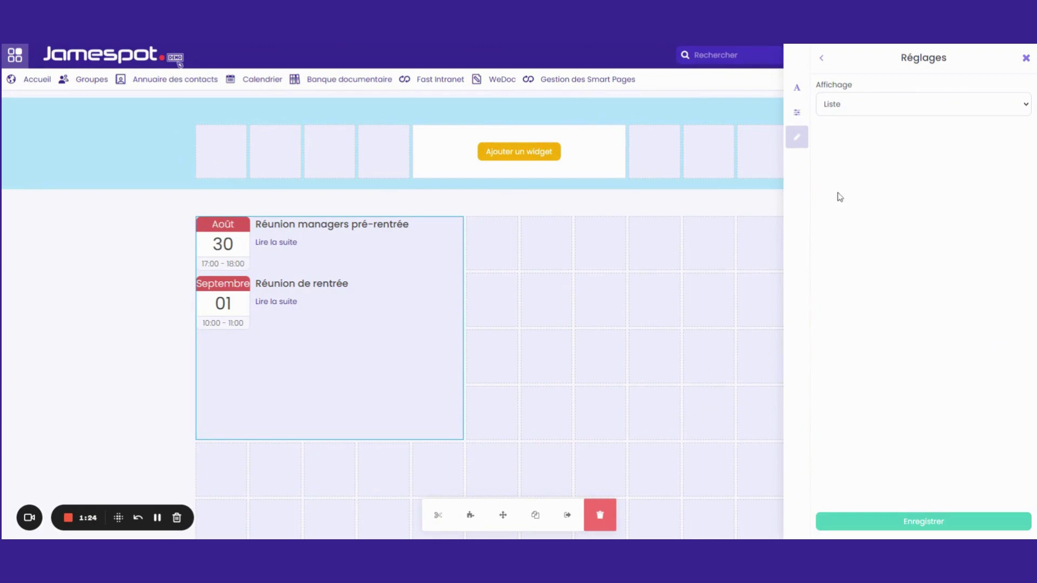
# Try the Jour display for the calendar widget and switch it back to Liste
pyautogui.click(822, 58)
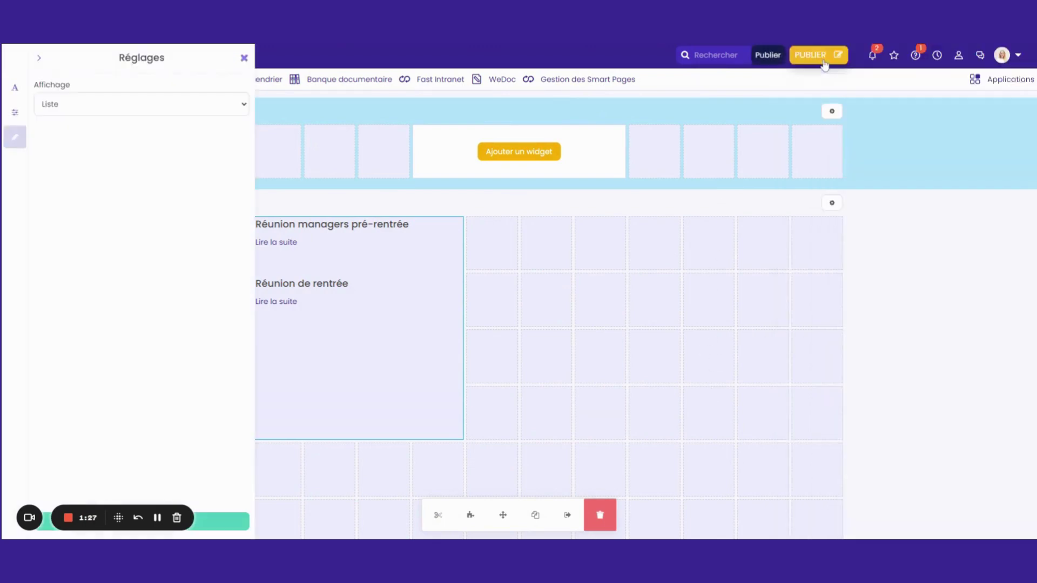
pyautogui.click(39, 66)
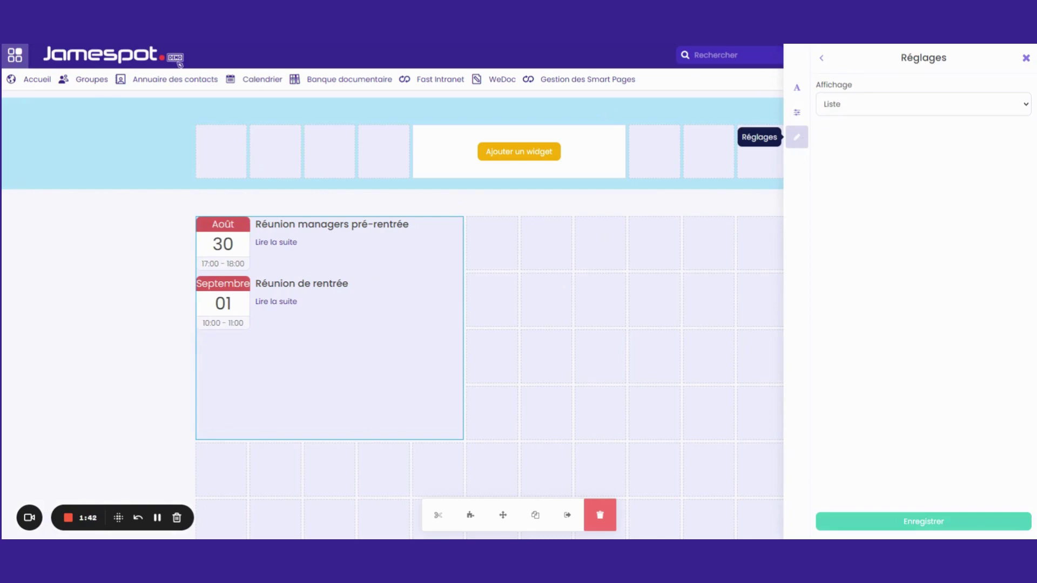
pyautogui.click(855, 111)
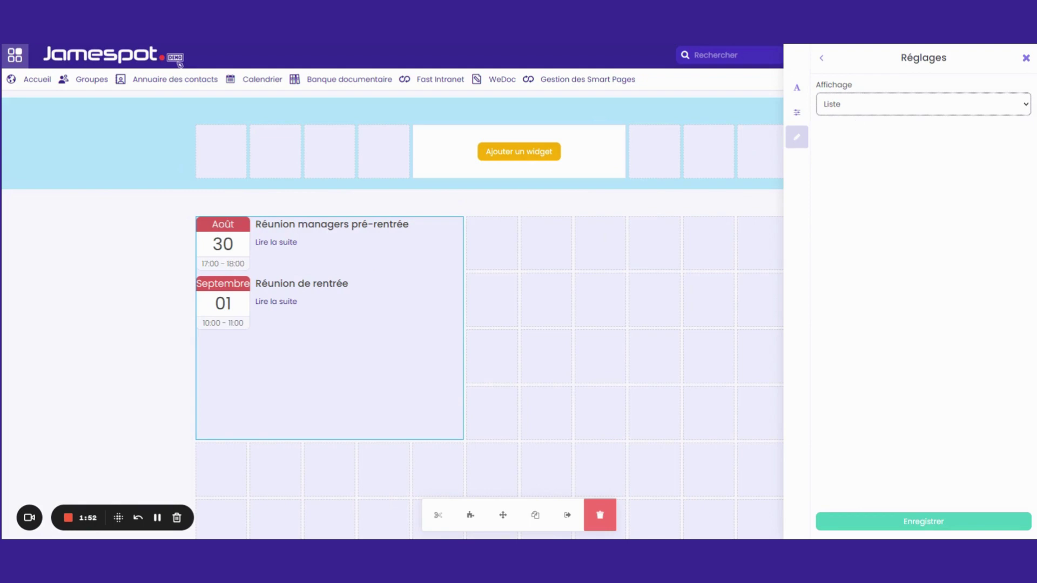
pyautogui.press('Down')
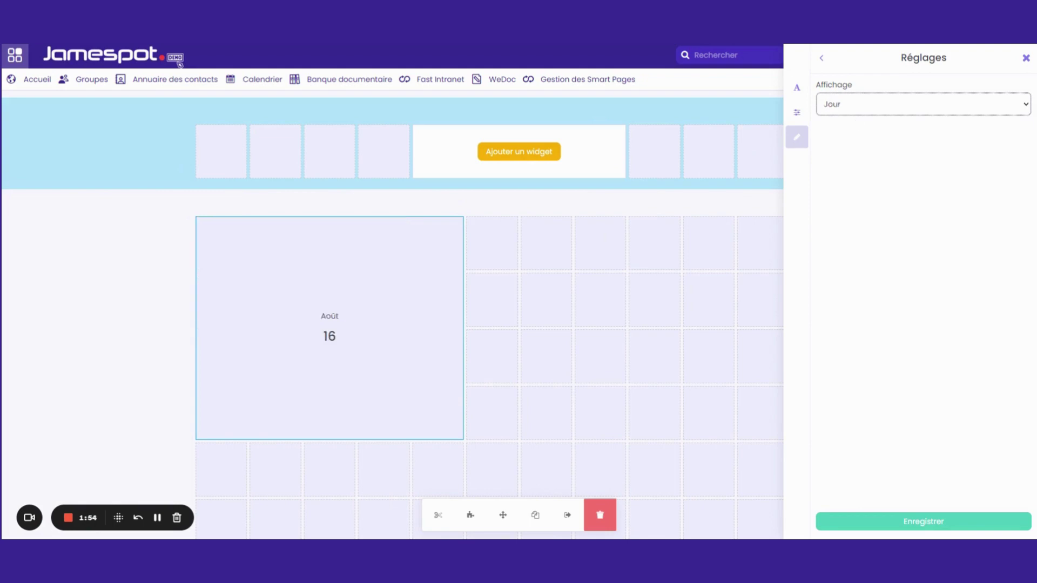
pyautogui.press('Up')
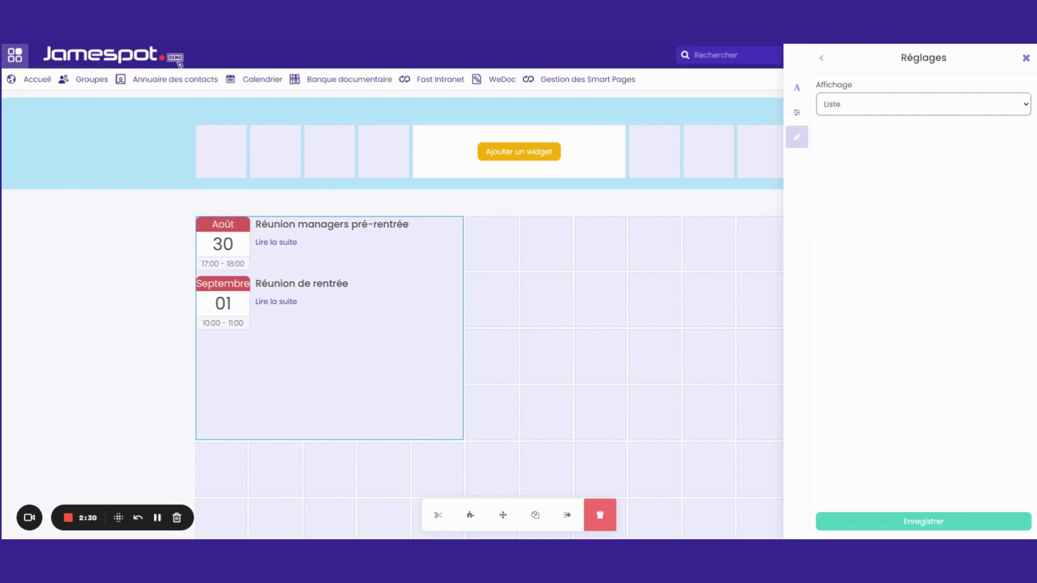
# Give the calendar widget a yellow background and set its inner margin to 7
pyautogui.click(795, 116)
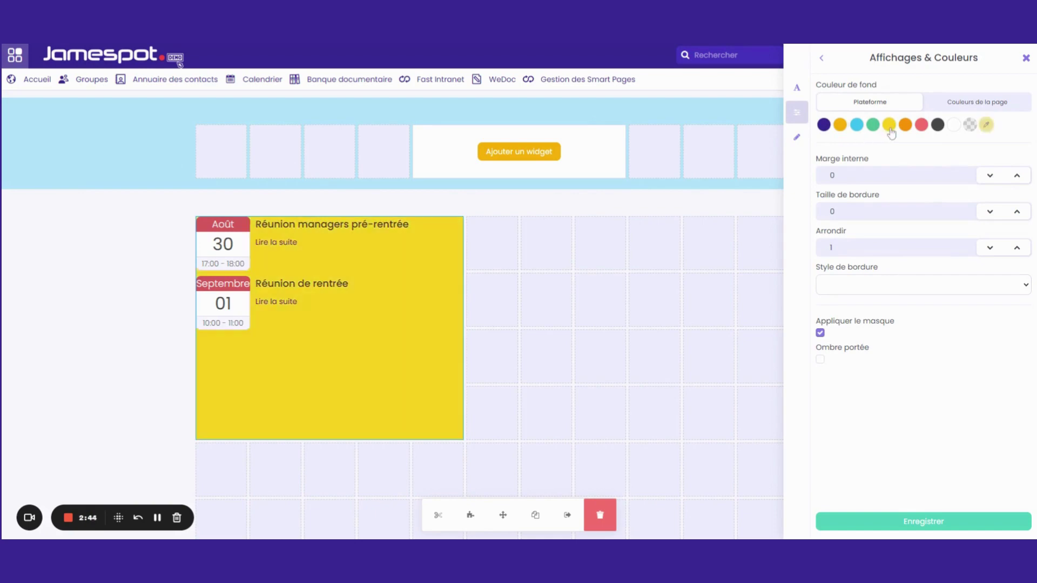
pyautogui.click(889, 127)
pyautogui.tripleClick(1017, 176)
pyautogui.doubleClick(1017, 177)
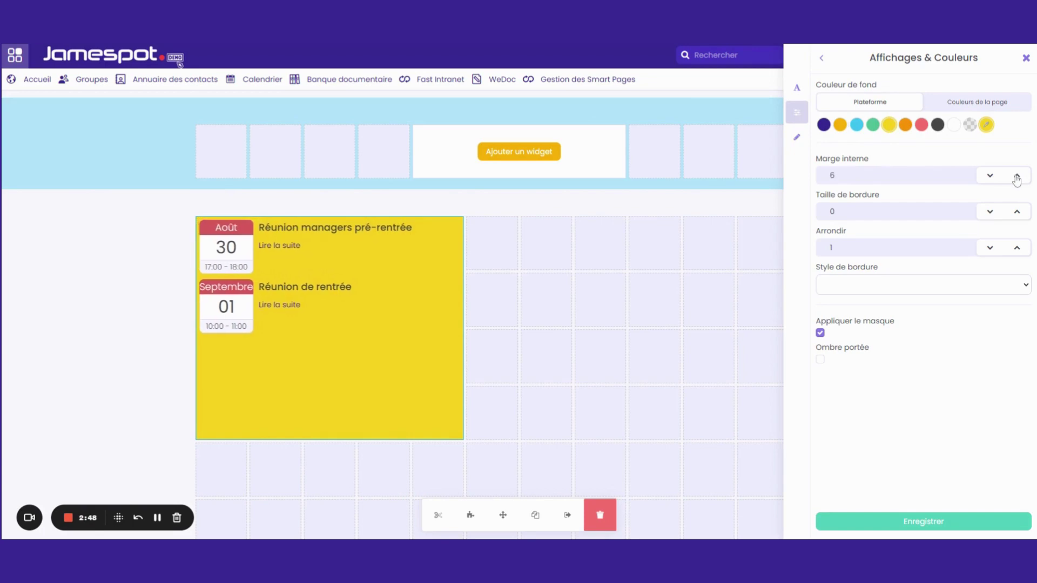
pyautogui.doubleClick(1017, 177)
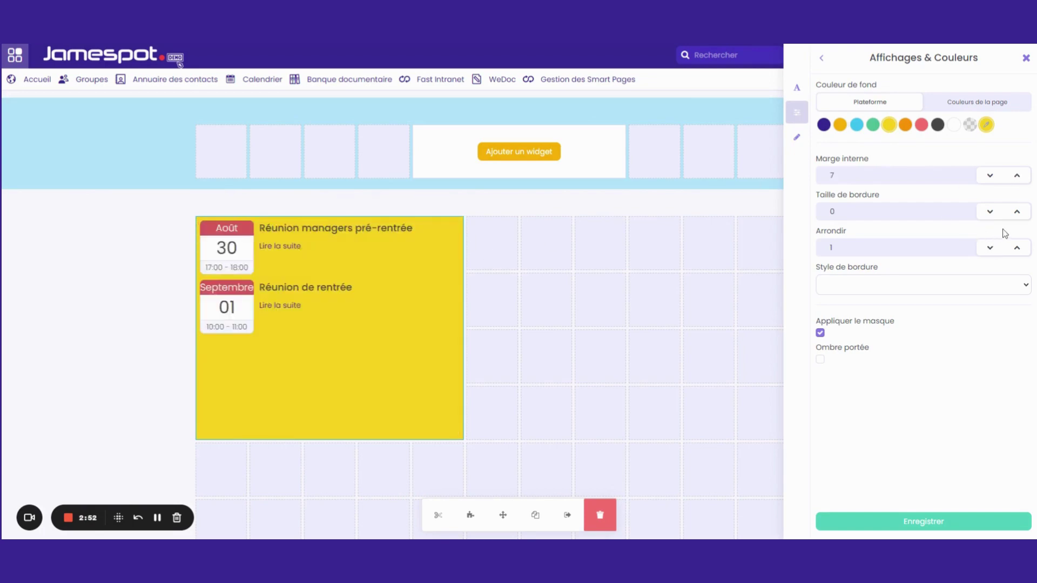
# Give the calendar widget a red Plein border of size 7 with rounding 5, and save the settings
pyautogui.click(1004, 284)
pyautogui.click(991, 311)
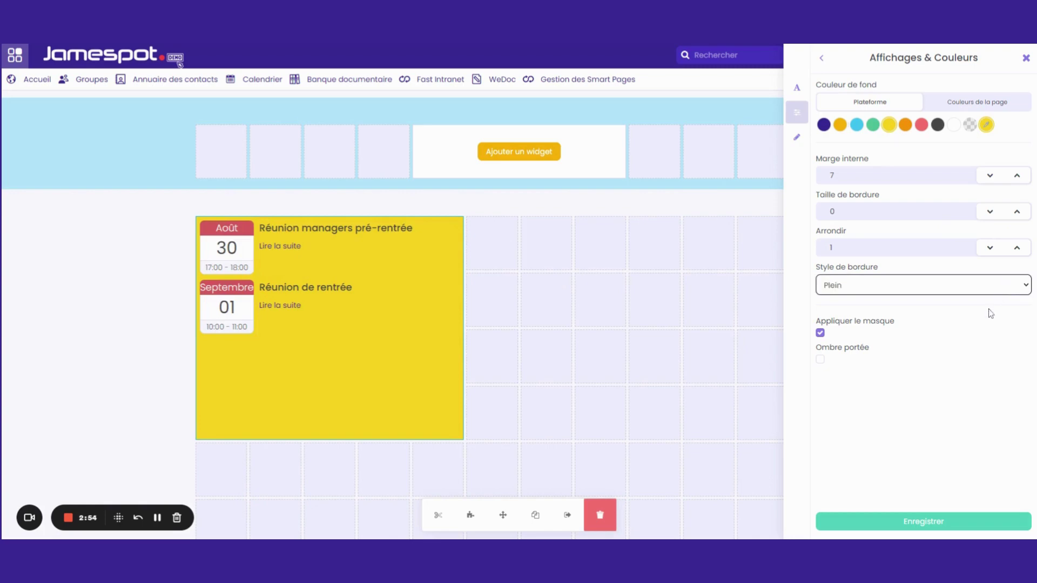
pyautogui.click(1018, 212)
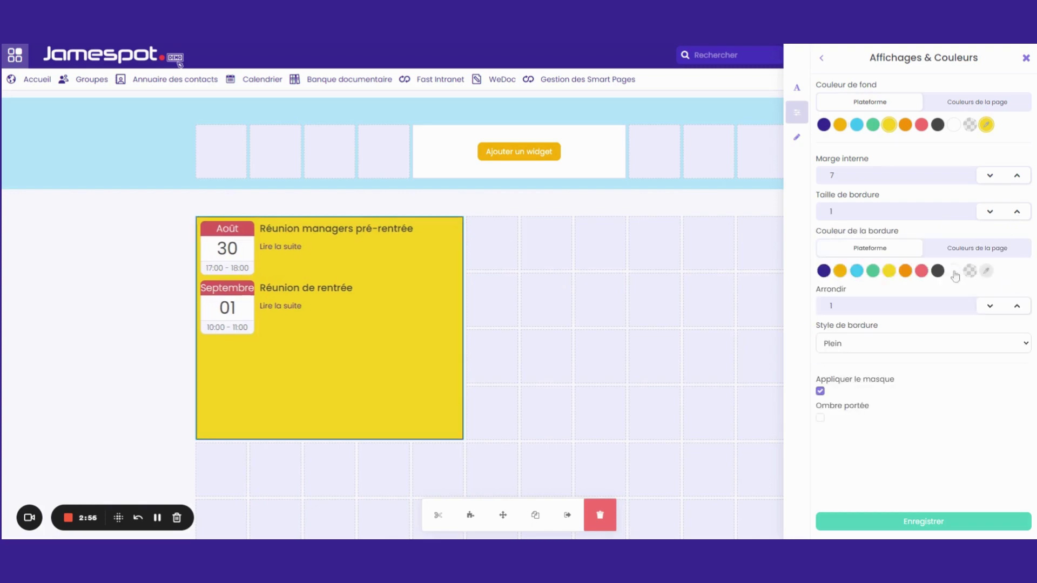
pyautogui.click(1018, 212)
pyautogui.click(1018, 218)
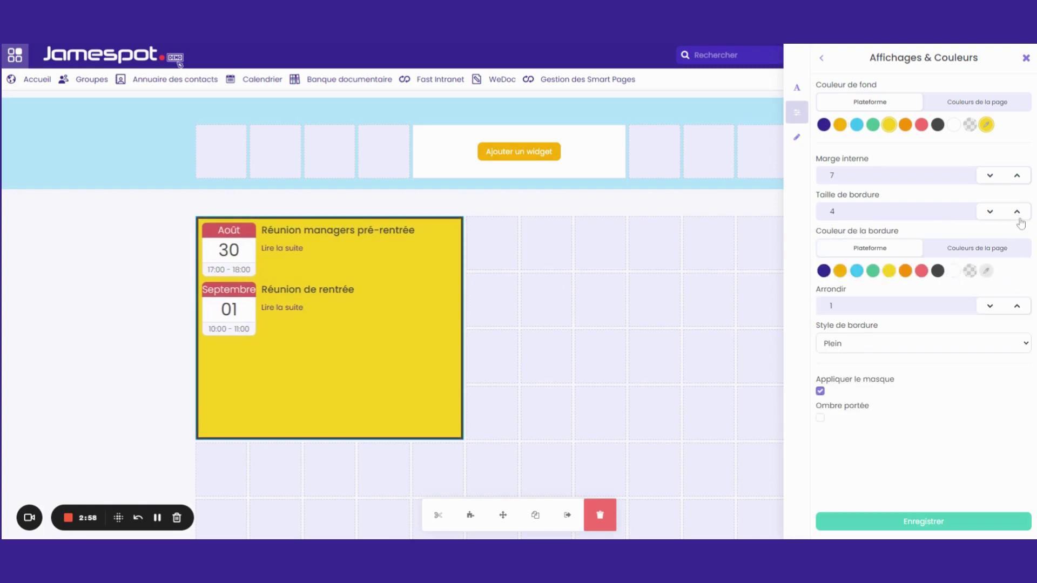
pyautogui.click(1019, 218)
pyautogui.click(1019, 217)
pyautogui.click(1018, 217)
pyautogui.click(1018, 217)
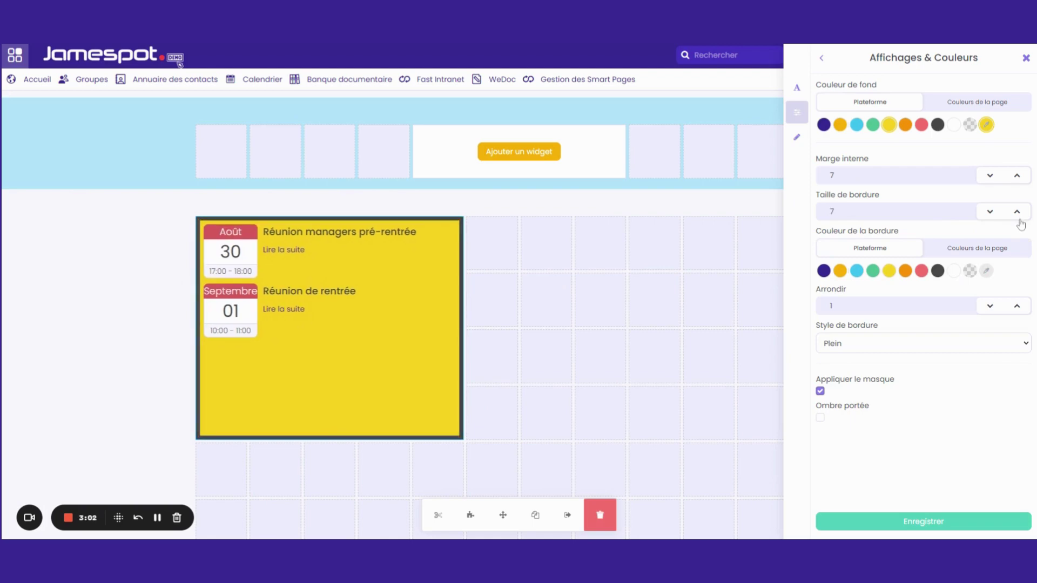
pyautogui.click(923, 273)
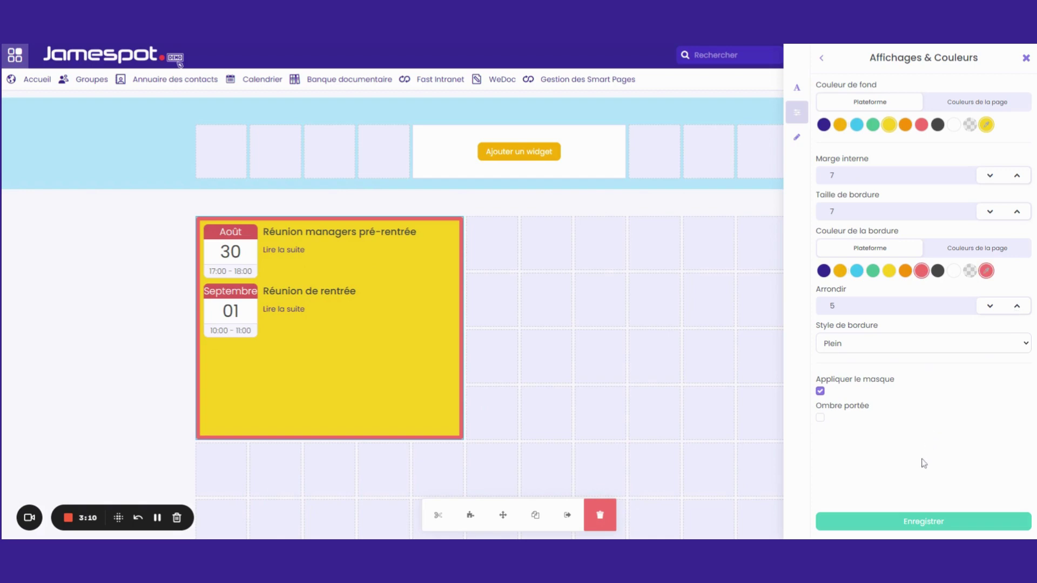
pyautogui.click(904, 521)
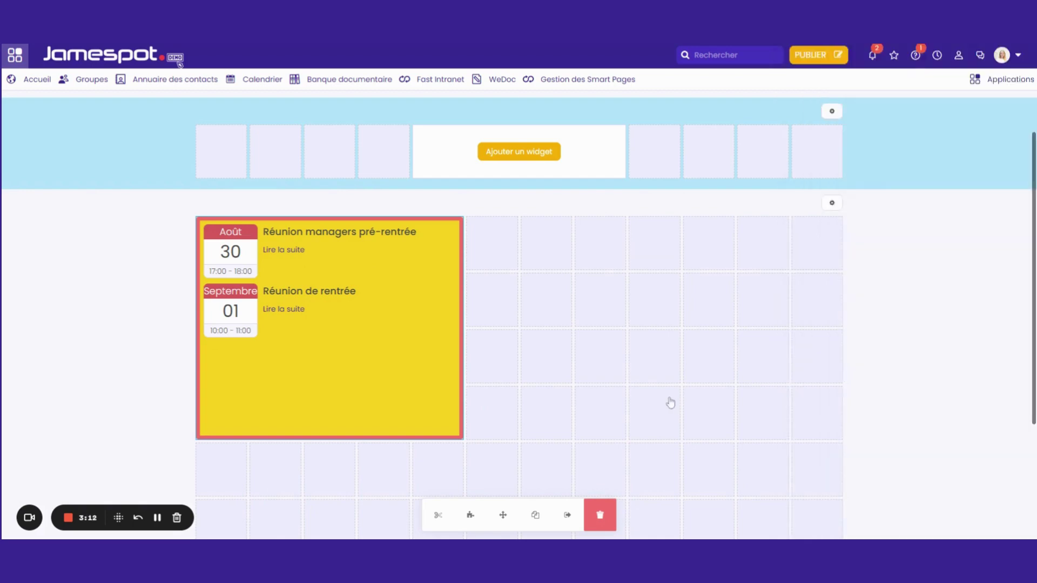
# Reopen the calendar widget's configuration and enter the title "Mes prochains événements"
pyautogui.moveTo(435, 348)
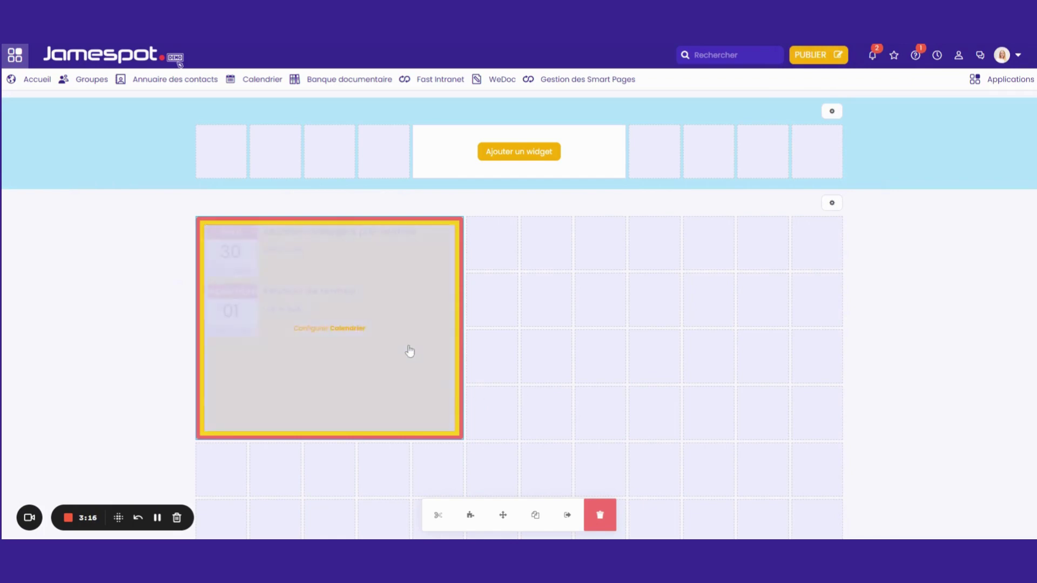
pyautogui.click(410, 350)
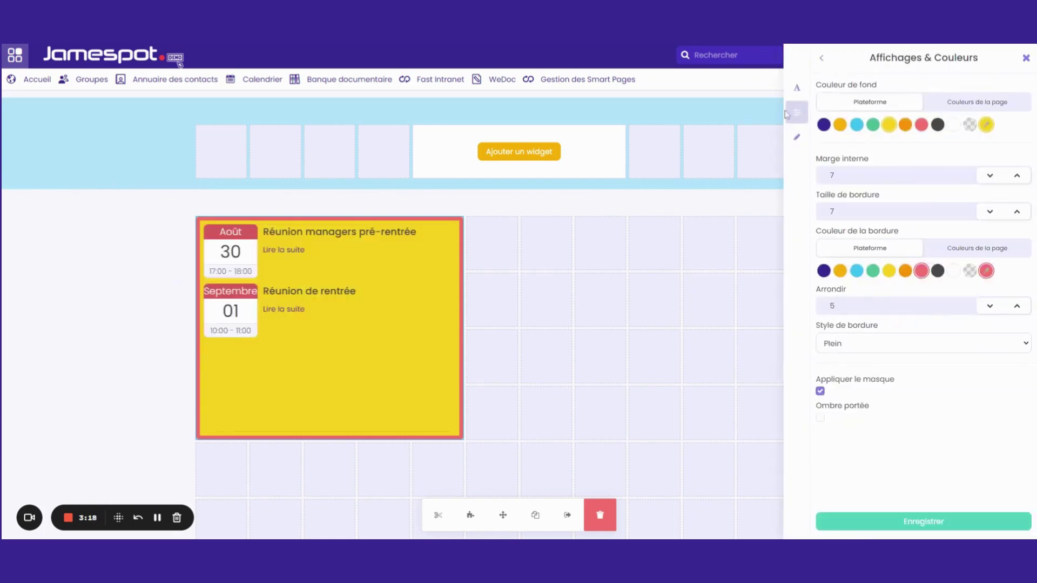
pyautogui.click(797, 137)
pyautogui.click(797, 112)
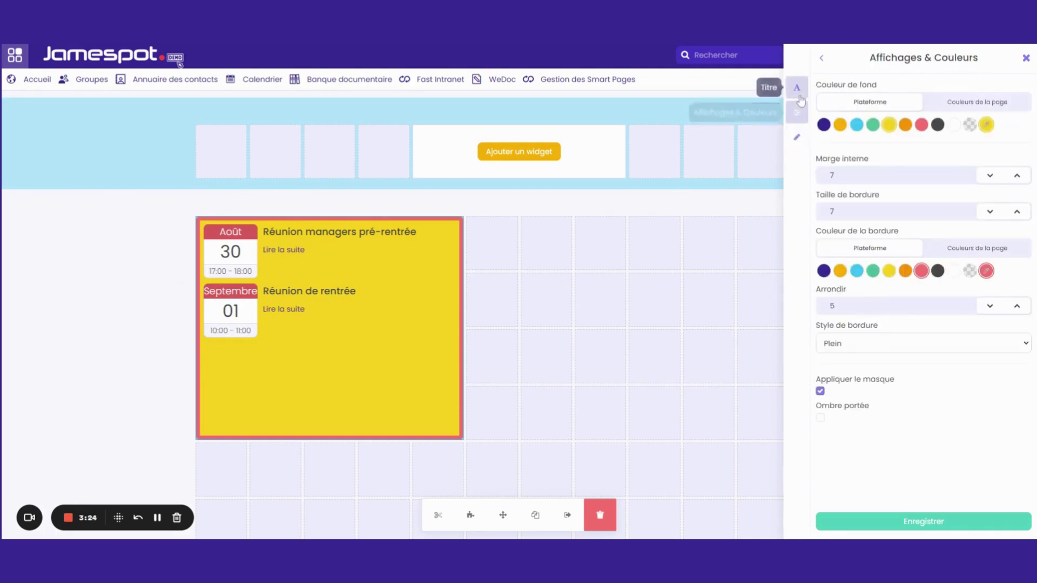
pyautogui.click(799, 98)
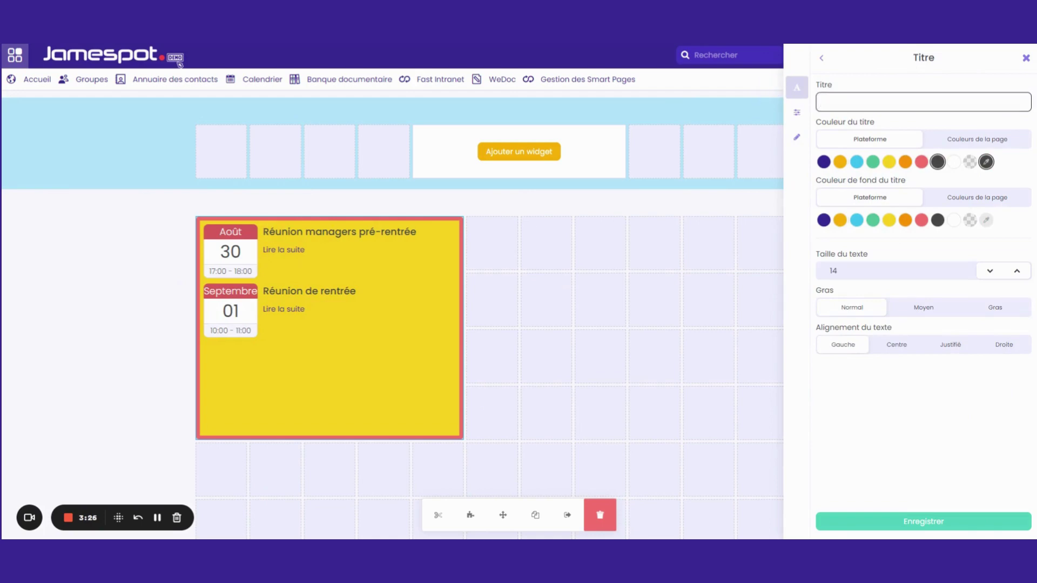
pyautogui.write('Mes procha')
pyautogui.write('ins événements')
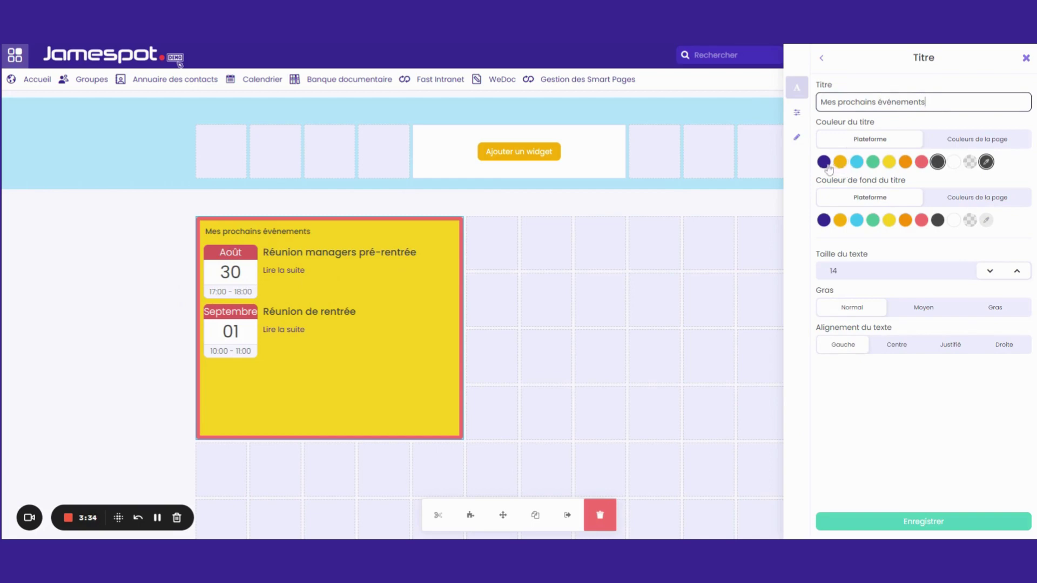
# Style the calendar title with red text on a dark blue background at text size 18, and save the widget
pyautogui.click(922, 165)
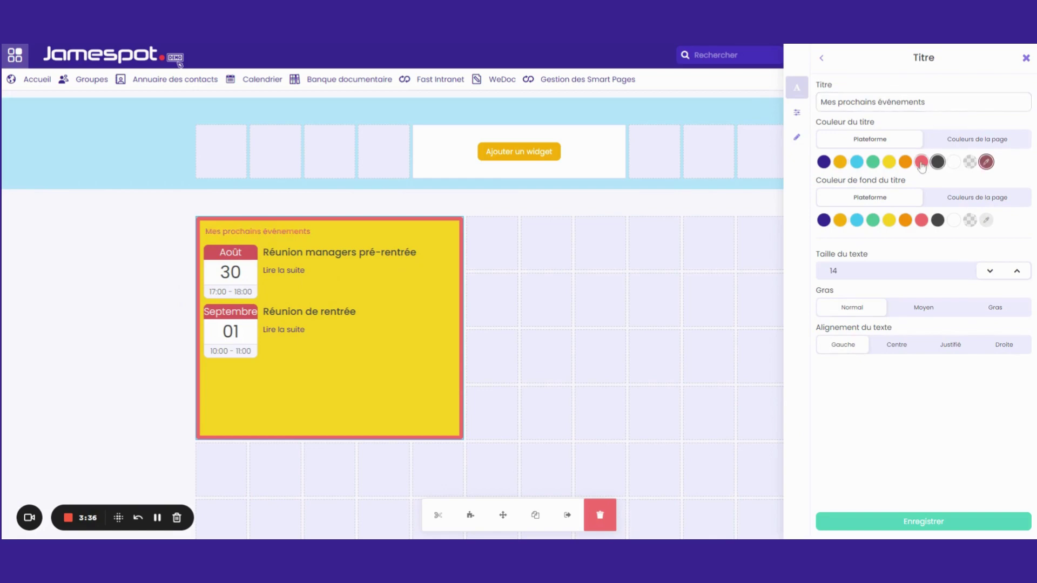
pyautogui.click(824, 222)
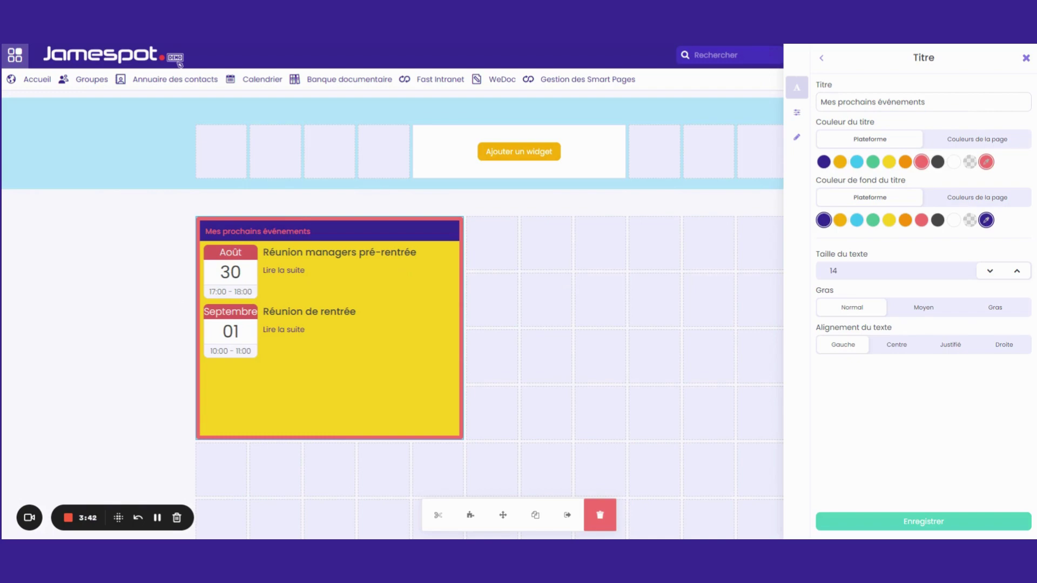
pyautogui.click(1016, 272)
pyautogui.click(1016, 271)
pyautogui.click(1016, 272)
pyautogui.click(1016, 272)
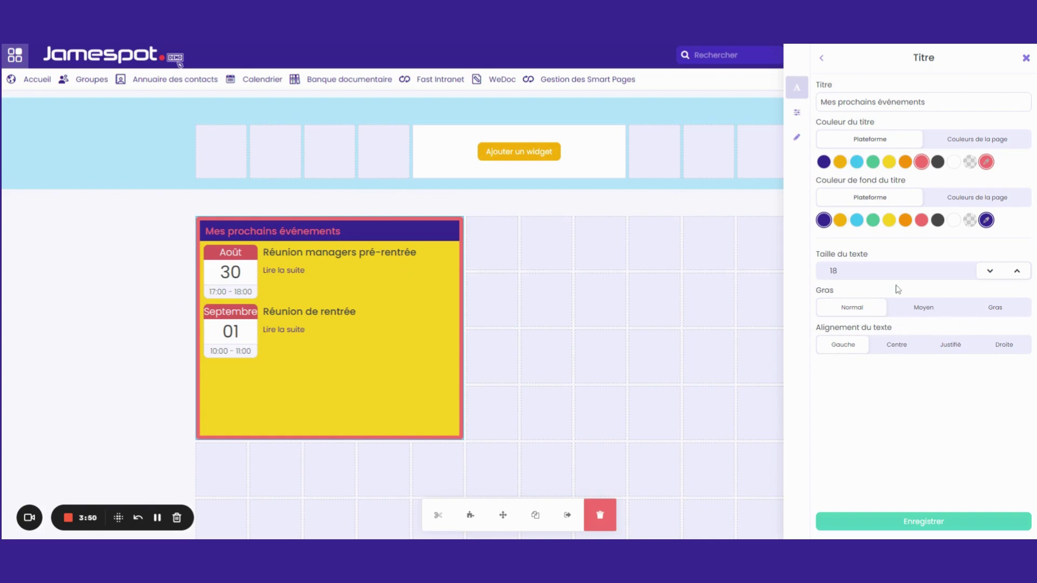
pyautogui.click(870, 519)
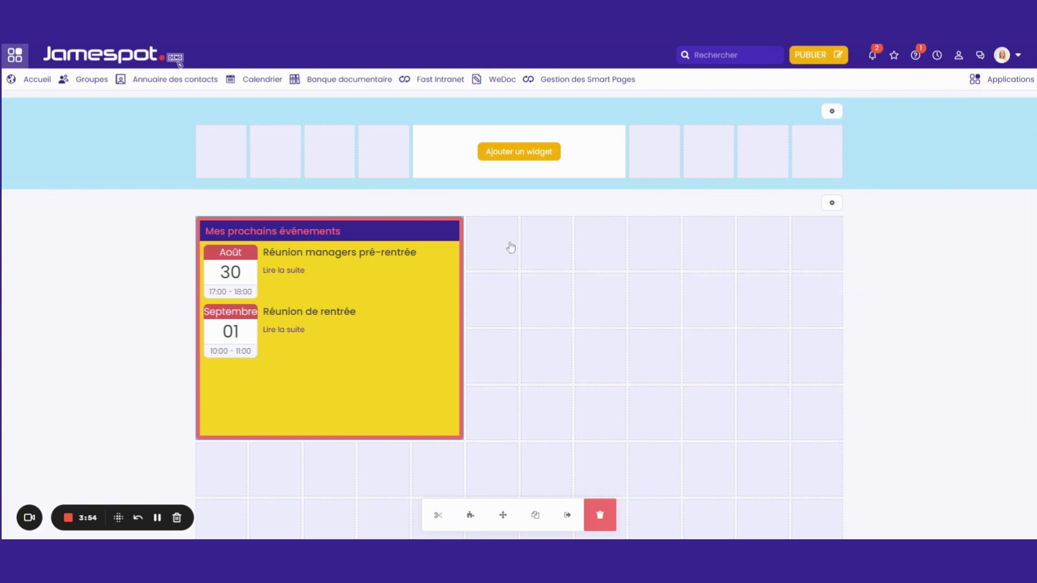
# Mark out a two-by-two block directly right of the calendar and add a Bouton widget to it
pyautogui.moveTo(507, 246); pyautogui.dragTo(555, 301)
pyautogui.click(545, 272)
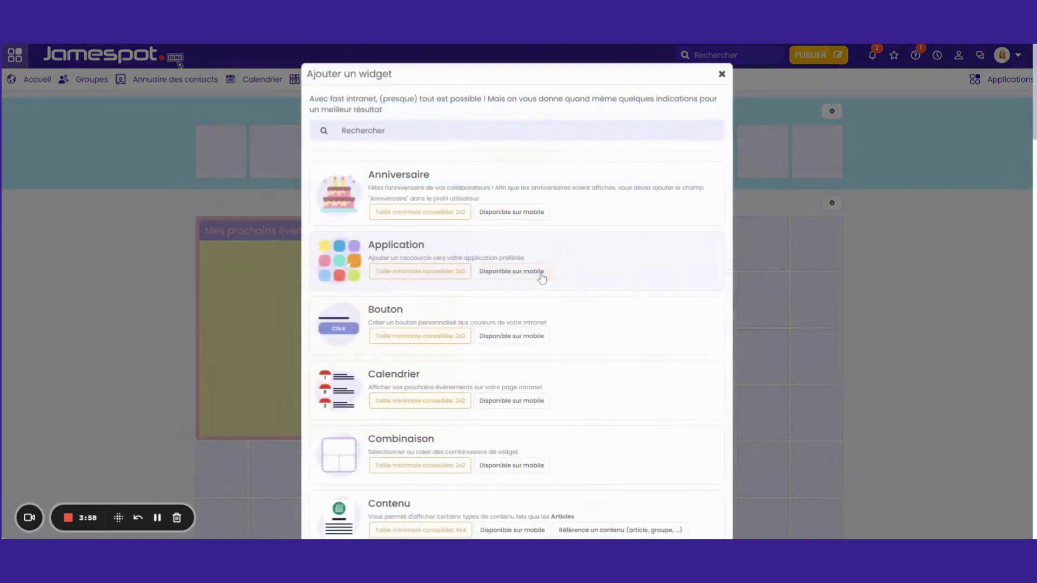
pyautogui.click(524, 317)
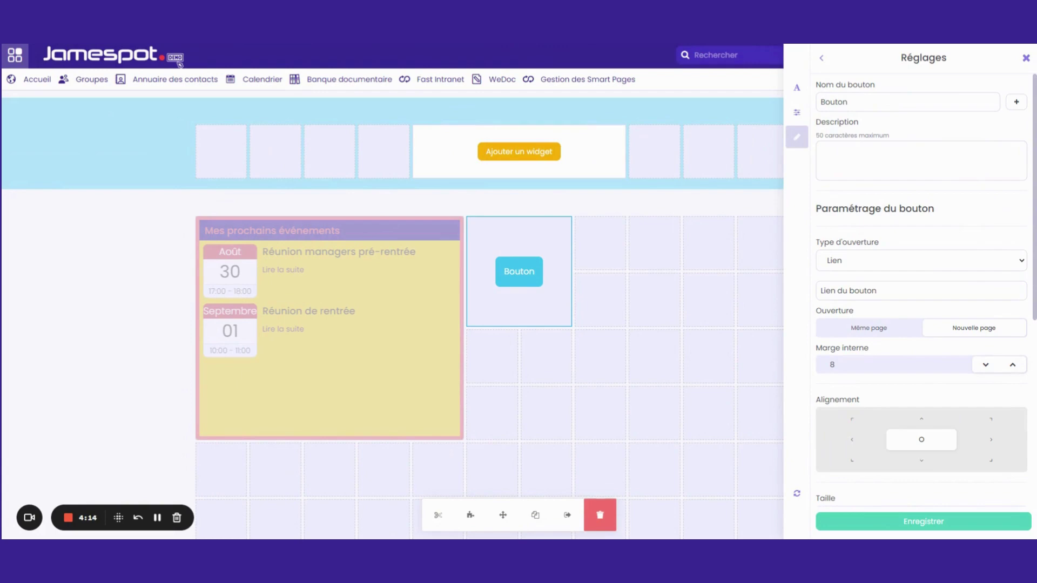
pyautogui.click(797, 112)
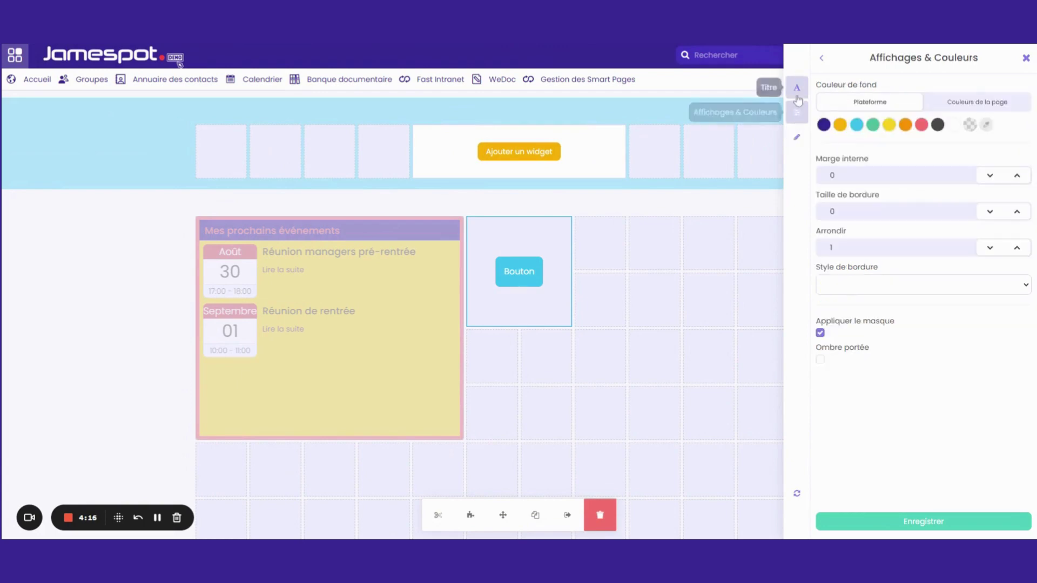
pyautogui.click(798, 93)
pyautogui.click(799, 115)
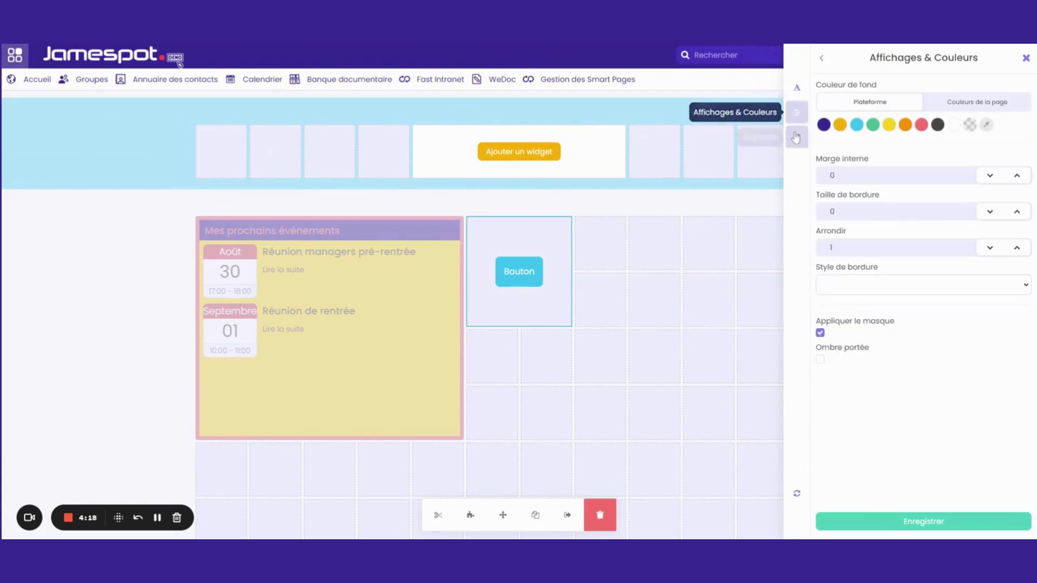
# Open the Bouton widget's settings and name the button "Voir la page RH"
pyautogui.click(797, 137)
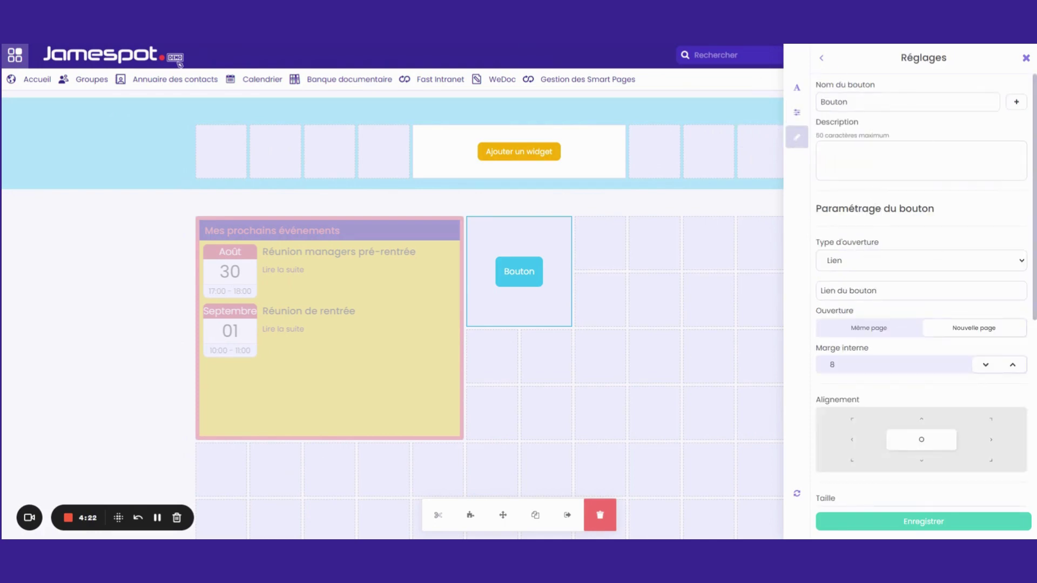
pyautogui.doubleClick(834, 102)
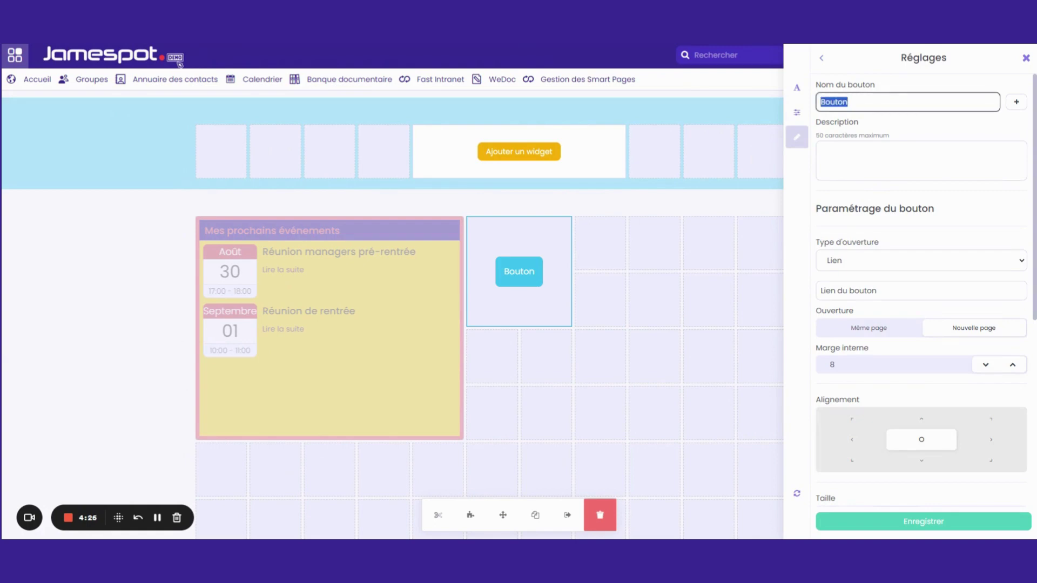
pyautogui.write('Voir la page')
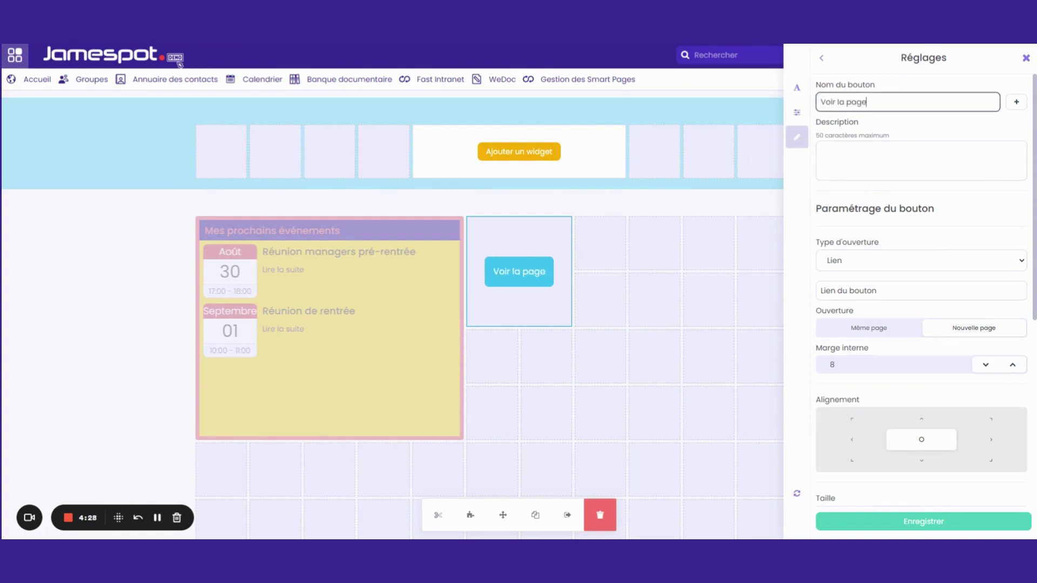
pyautogui.write(' RH')
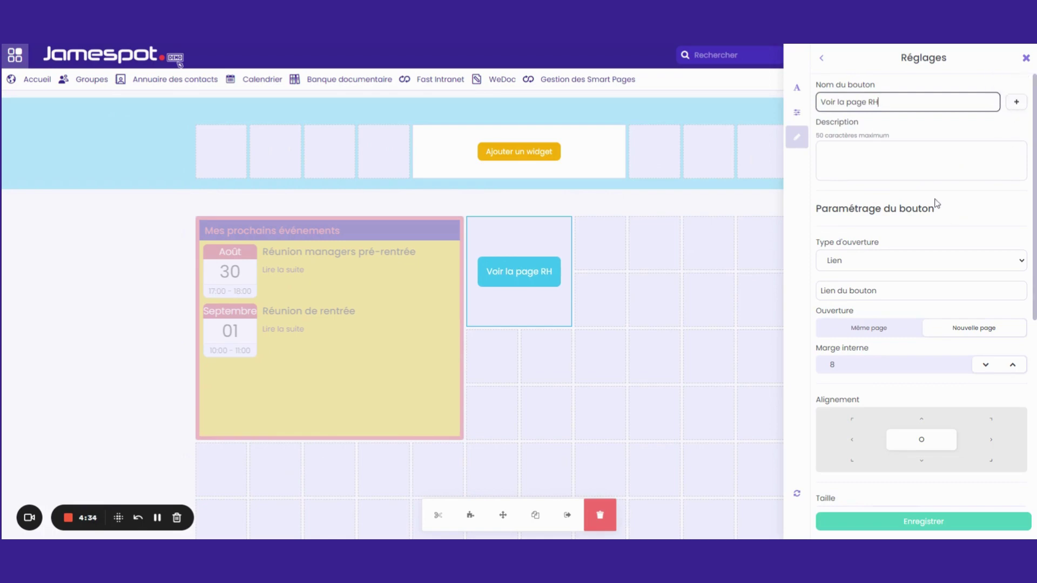
# Try the Popup opening type and its content editor for the button, and switch the type back to Lien
pyautogui.scroll(-1, 937, 203)
pyautogui.scroll(-1, 937, 203)
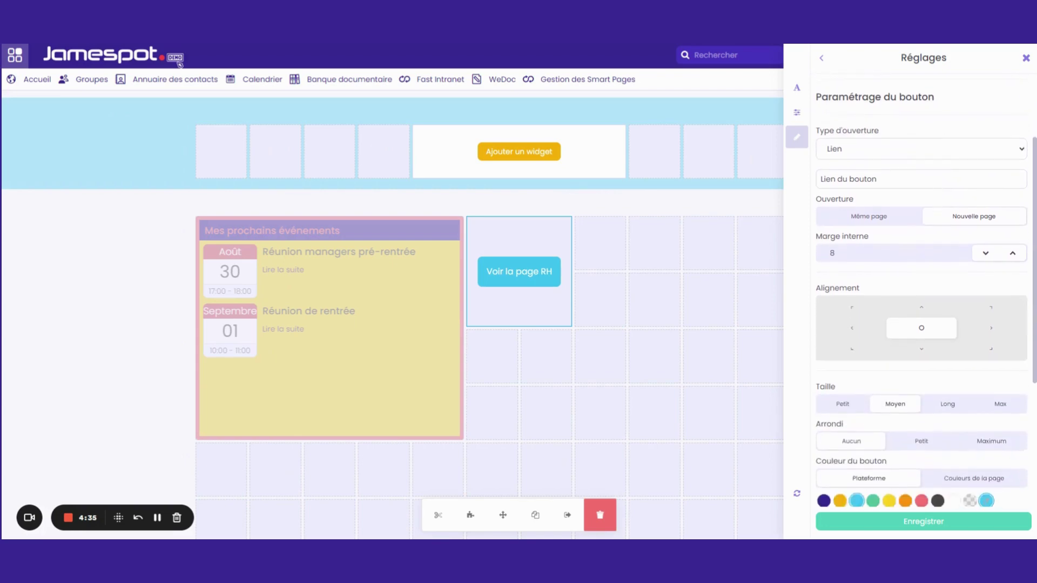
pyautogui.click(884, 149)
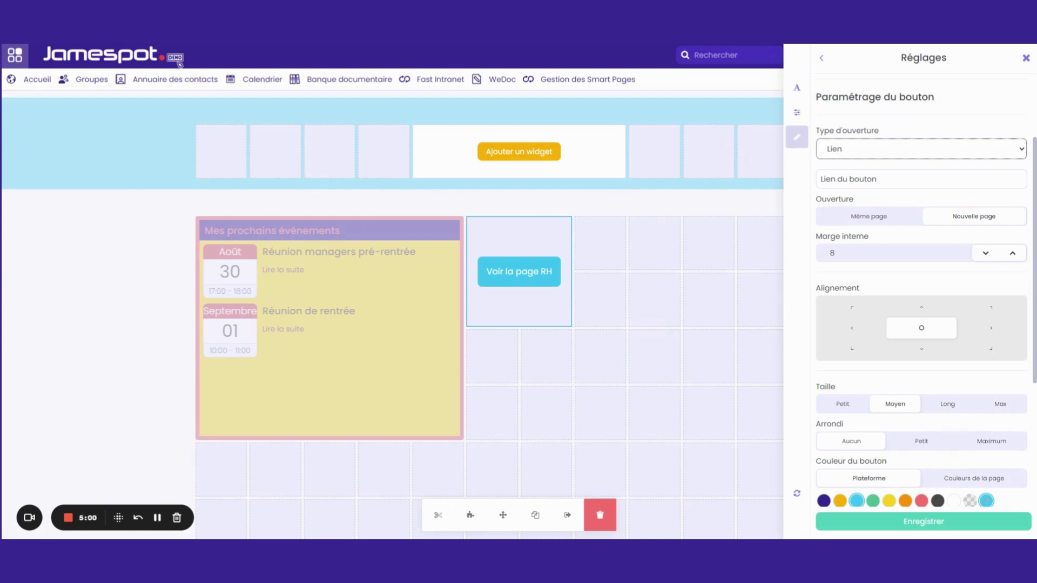
pyautogui.press('Down')
pyautogui.click(857, 214)
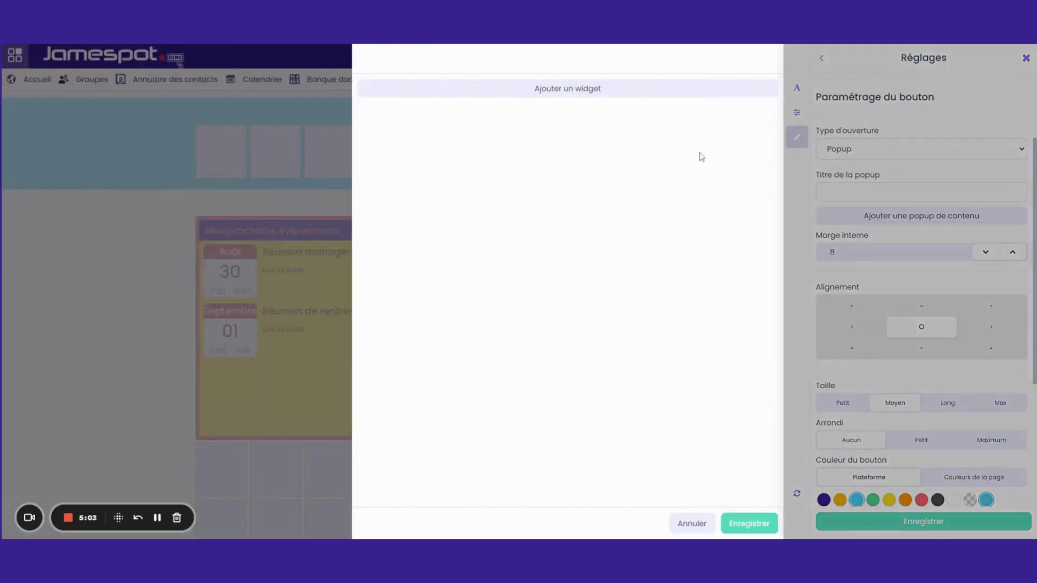
pyautogui.click(697, 525)
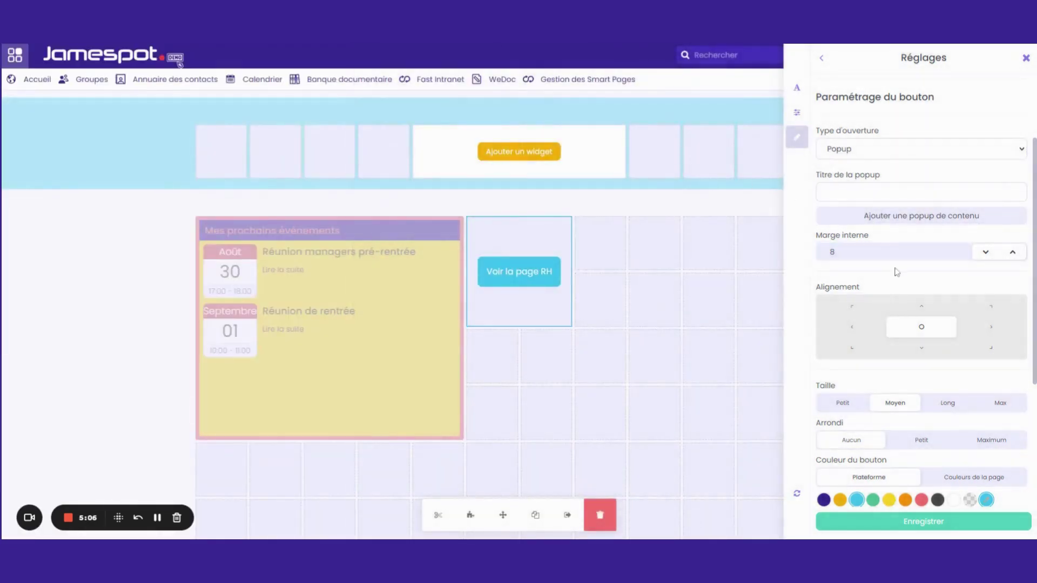
pyautogui.click(900, 152)
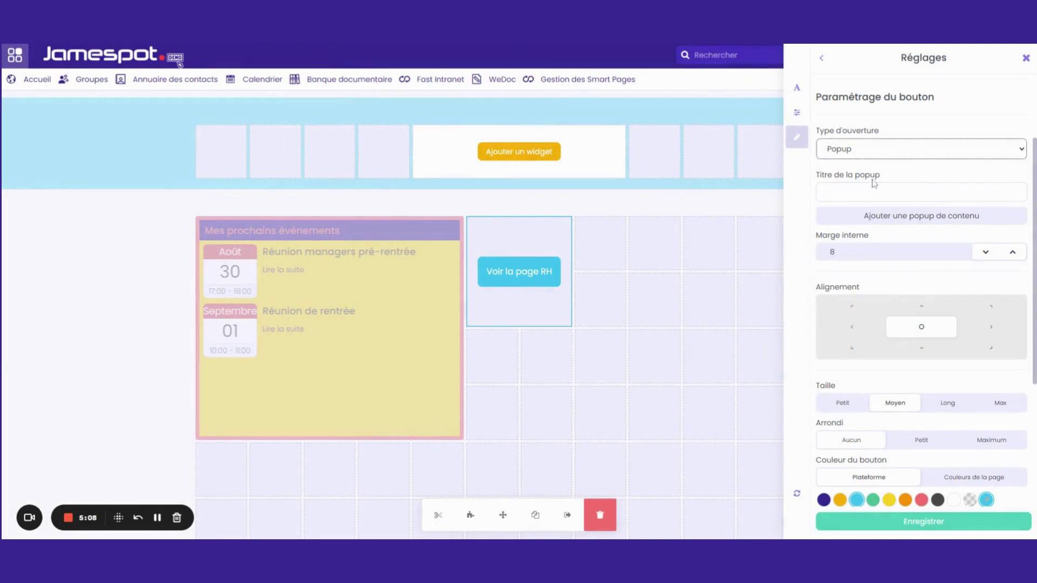
pyautogui.click(875, 184)
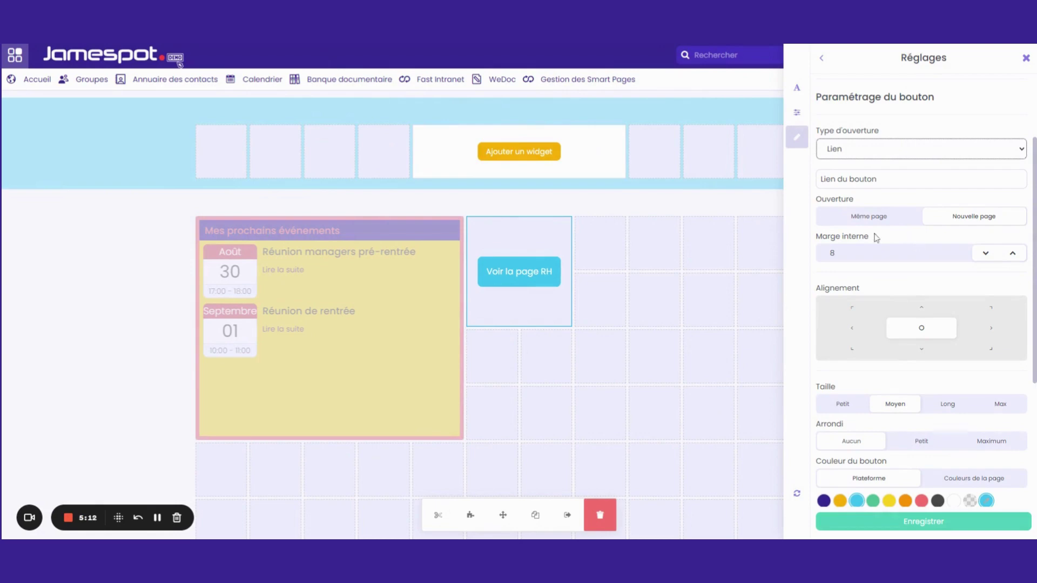
# Set the button's size to Max and its rounding to Petit
pyautogui.scroll(-2, 921, 286)
pyautogui.scroll(3, 921, 286)
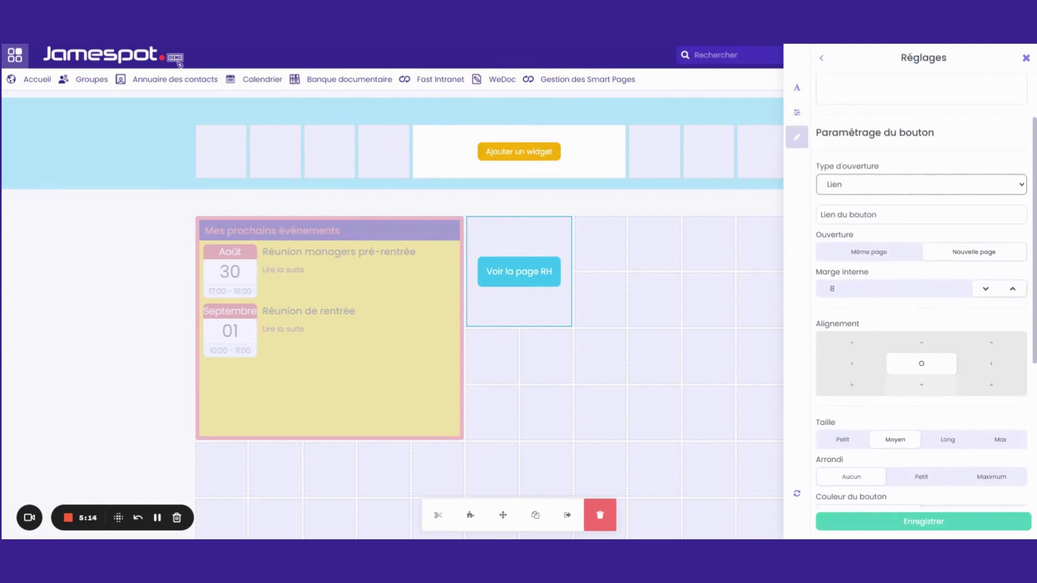
pyautogui.scroll(-2, 913, 276)
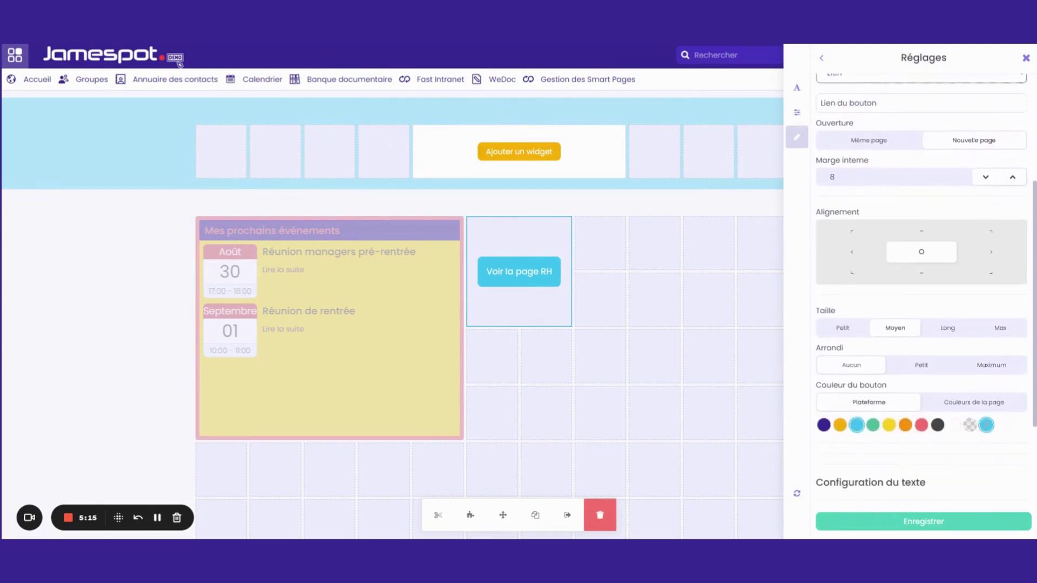
pyautogui.click(993, 324)
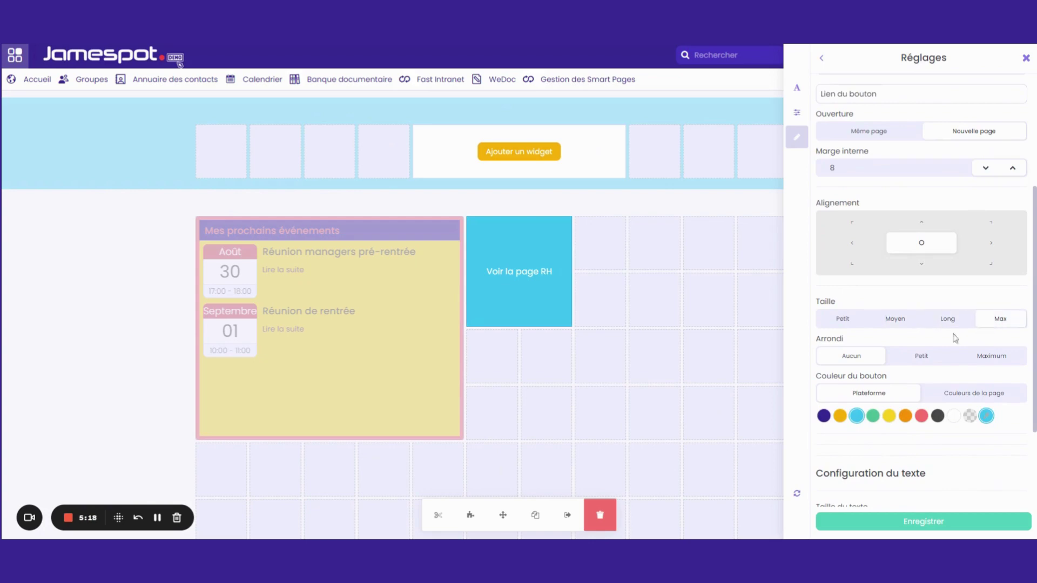
pyautogui.scroll(-1, 932, 338)
pyautogui.click(929, 289)
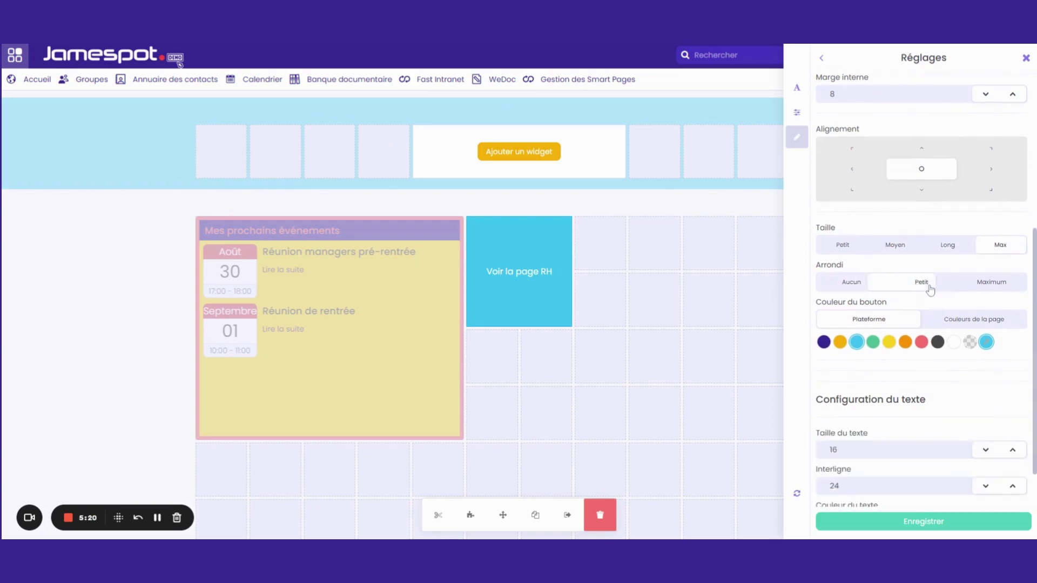
# Colour the button red from the platform colours and save the widget
pyautogui.scroll(-1, 942, 356)
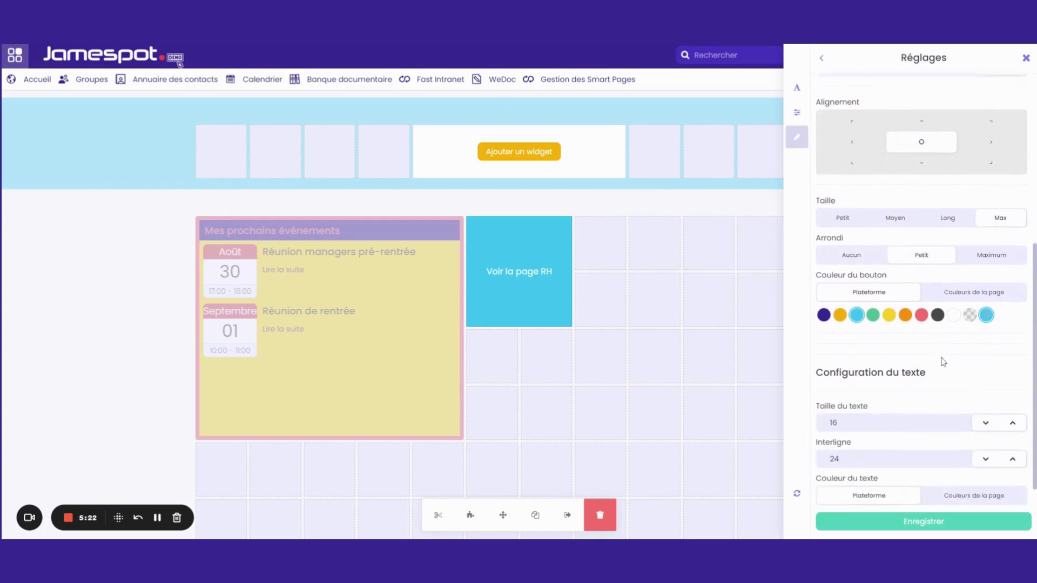
pyautogui.click(920, 313)
pyautogui.scroll(-1, 942, 359)
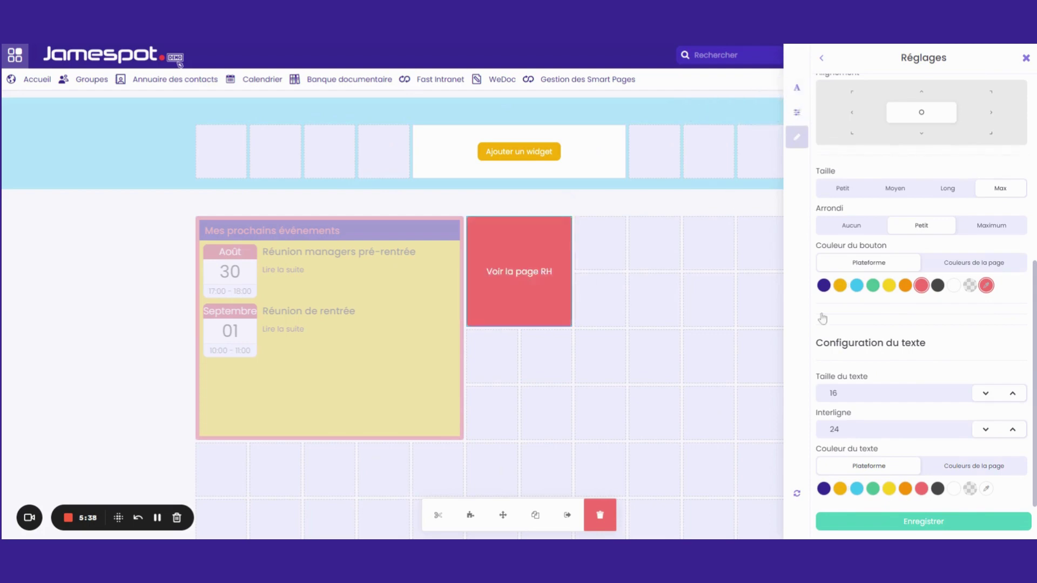
pyautogui.click(863, 523)
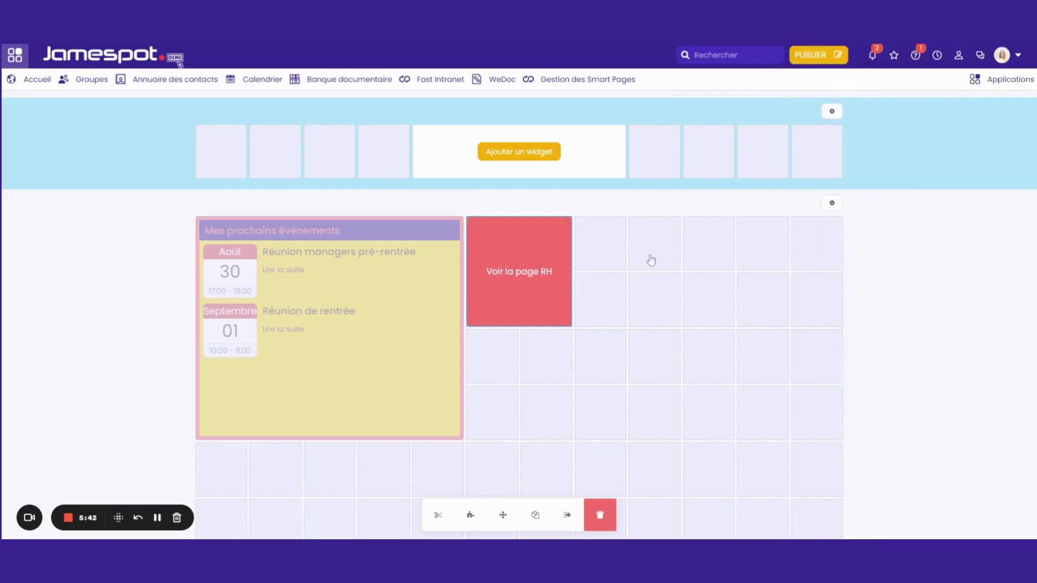
# Mark out a four-by-four block at the right end of the calendar's rows and add a Flux groupe widget to it
pyautogui.moveTo(653, 262); pyautogui.dragTo(826, 421)
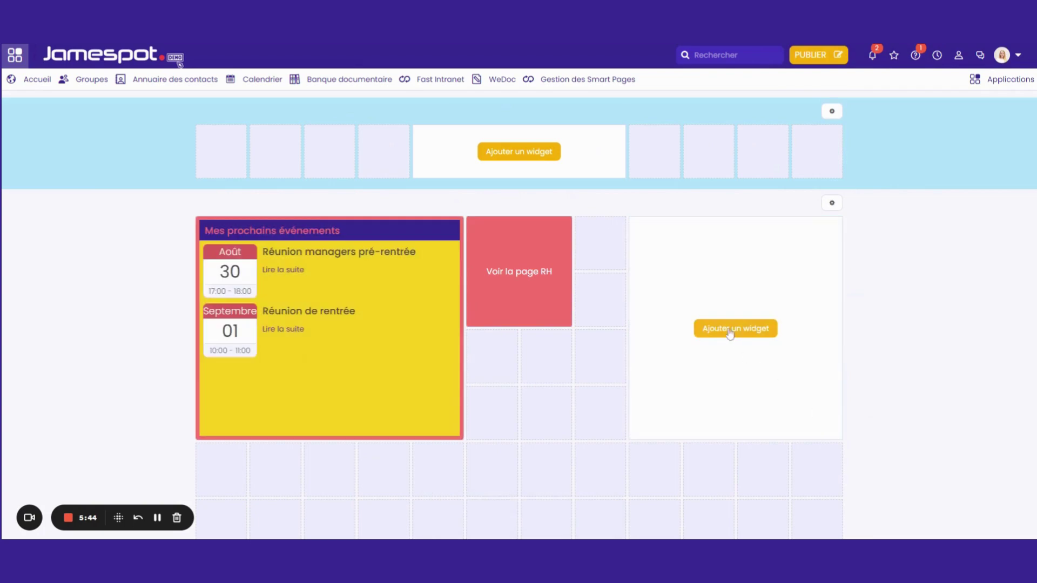
pyautogui.click(734, 330)
pyautogui.scroll(-5, 594, 371)
pyautogui.scroll(-10, 595, 371)
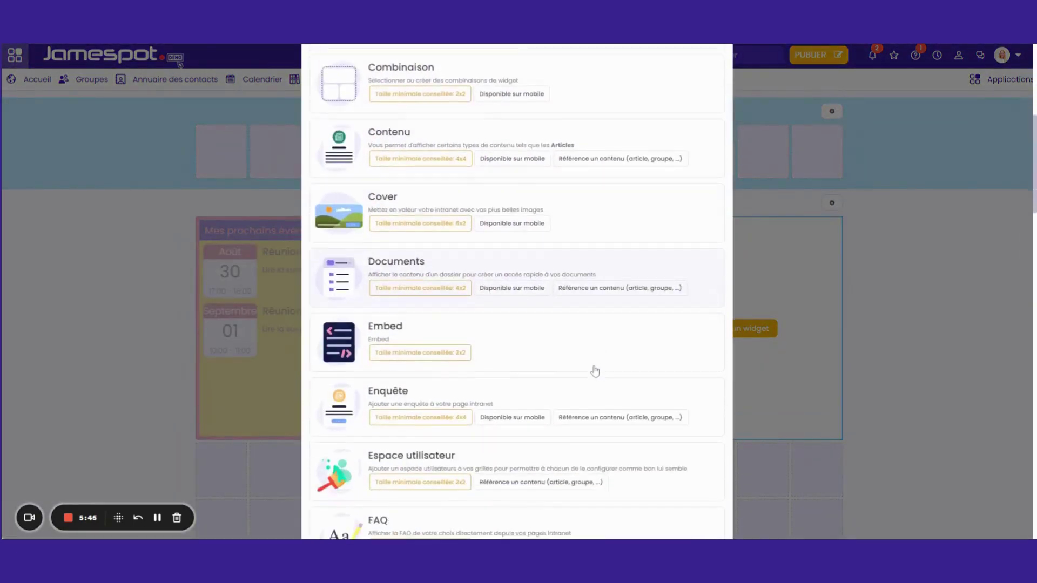
pyautogui.scroll(-4, 583, 332)
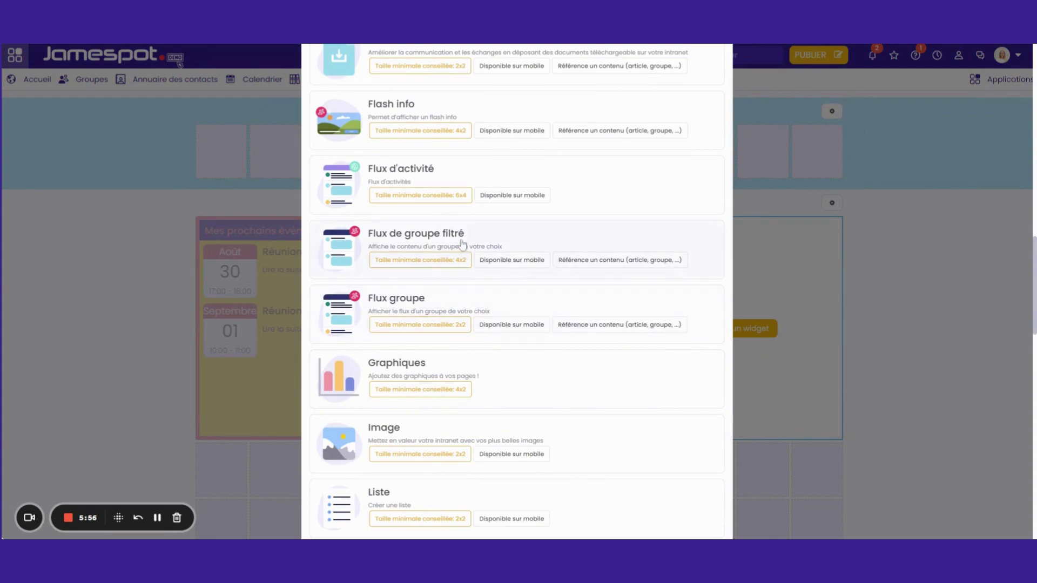
pyautogui.click(455, 302)
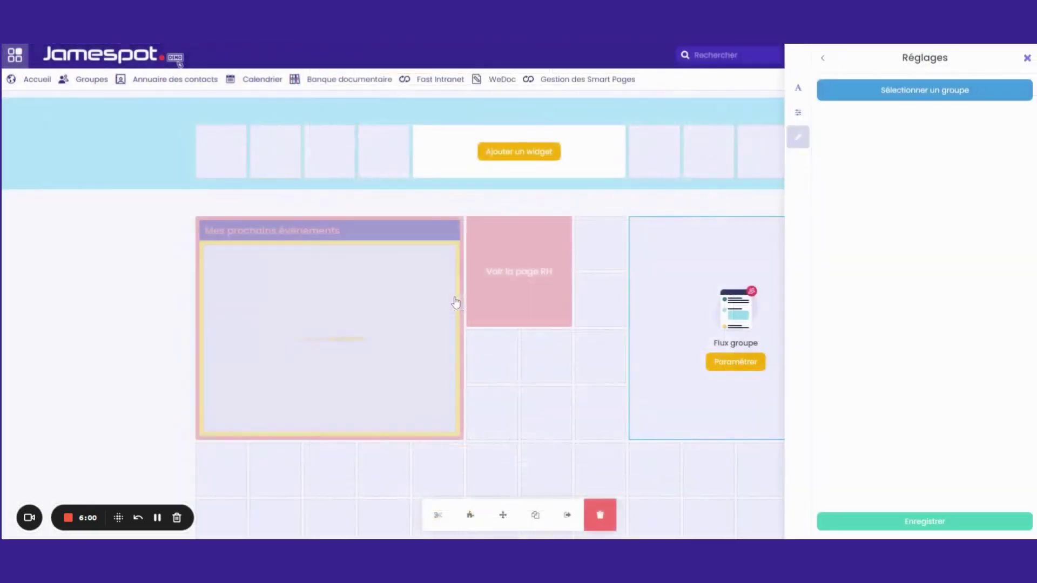
# Assign the group "Veille stratégique" to the Flux groupe widget and save it
pyautogui.click(890, 95)
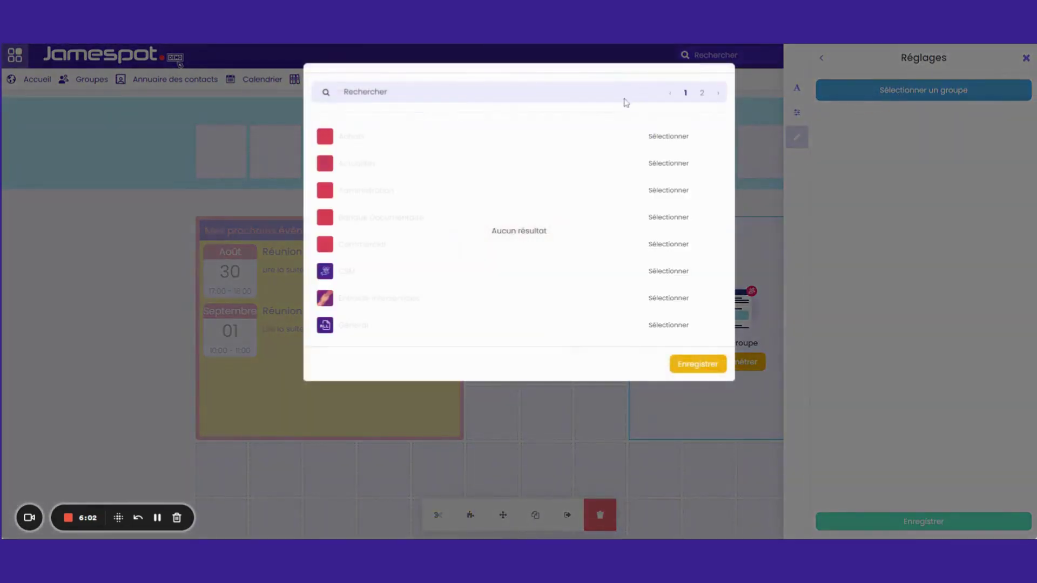
pyautogui.write('veille')
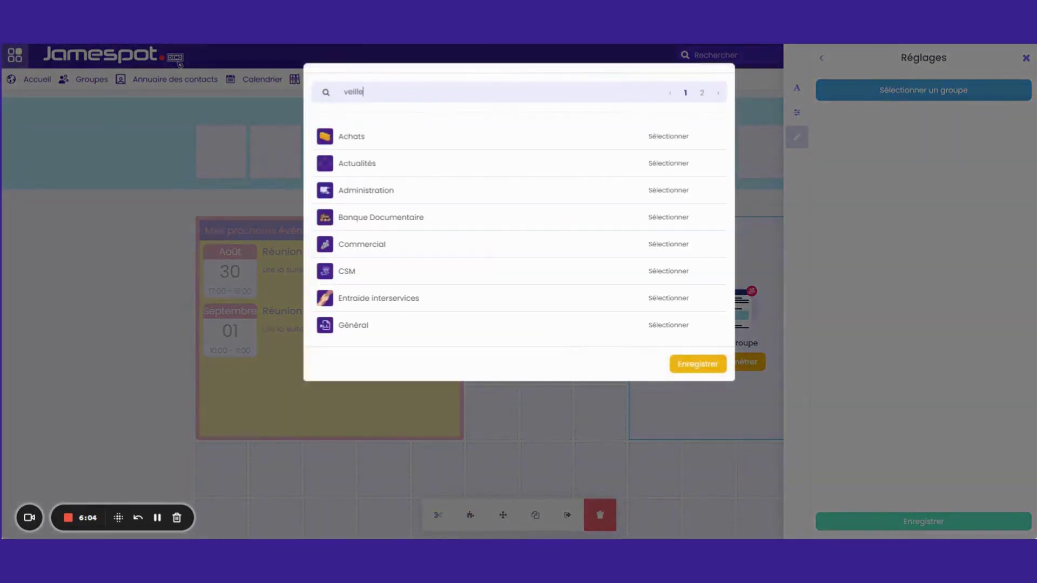
pyautogui.click(654, 142)
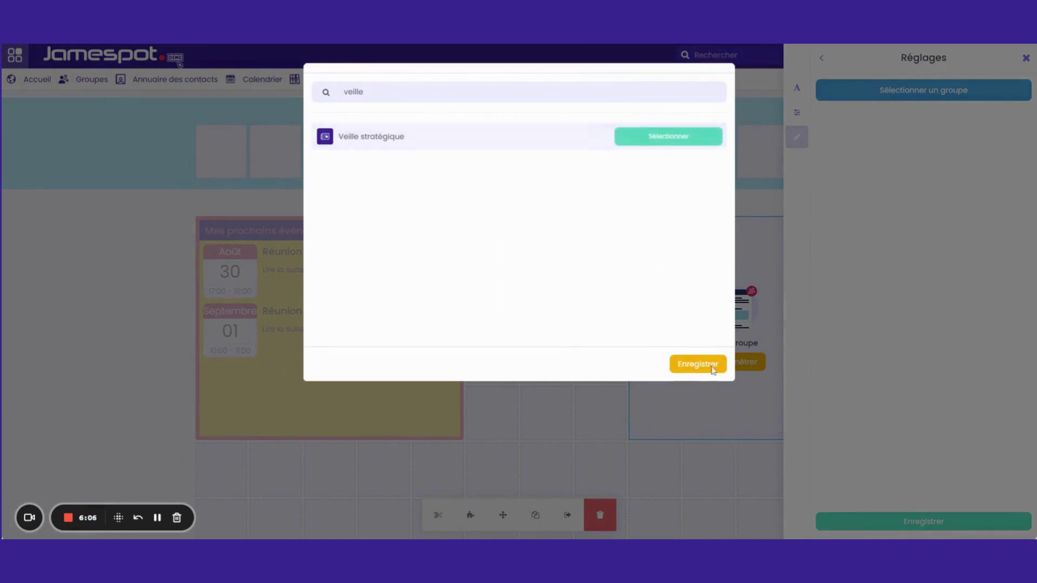
pyautogui.click(702, 364)
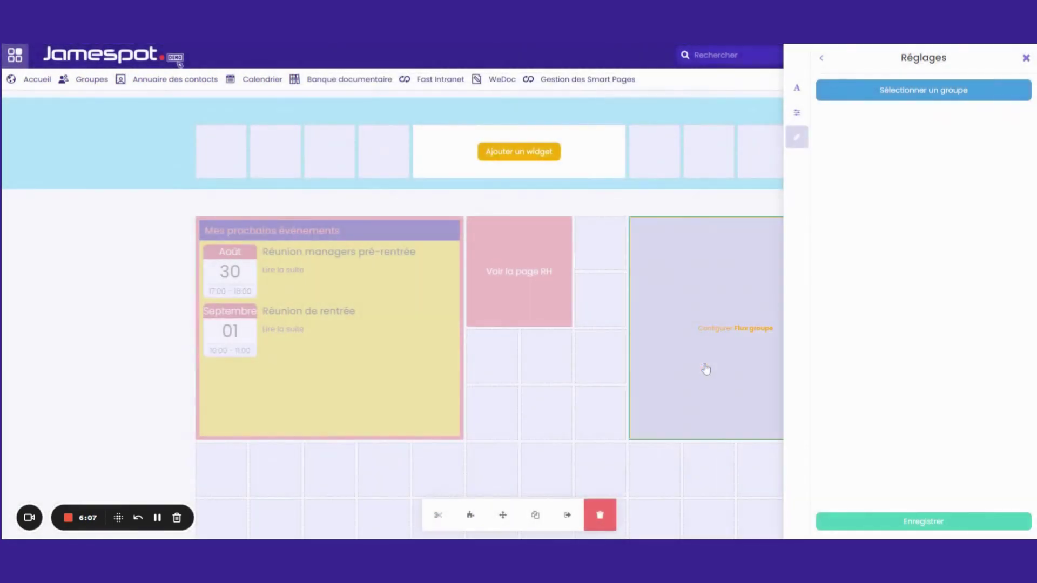
pyautogui.click(883, 522)
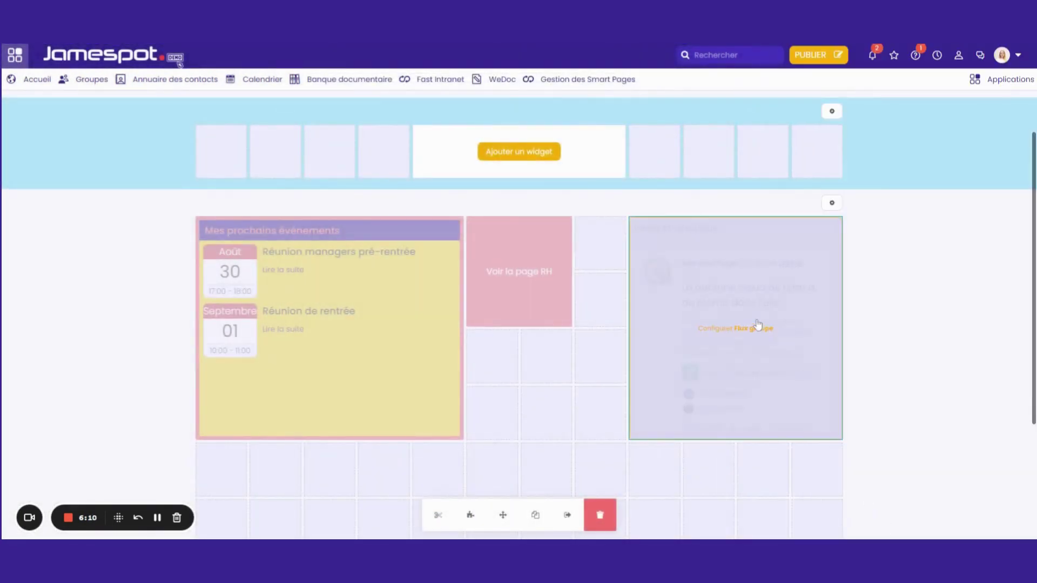
pyautogui.click(735, 324)
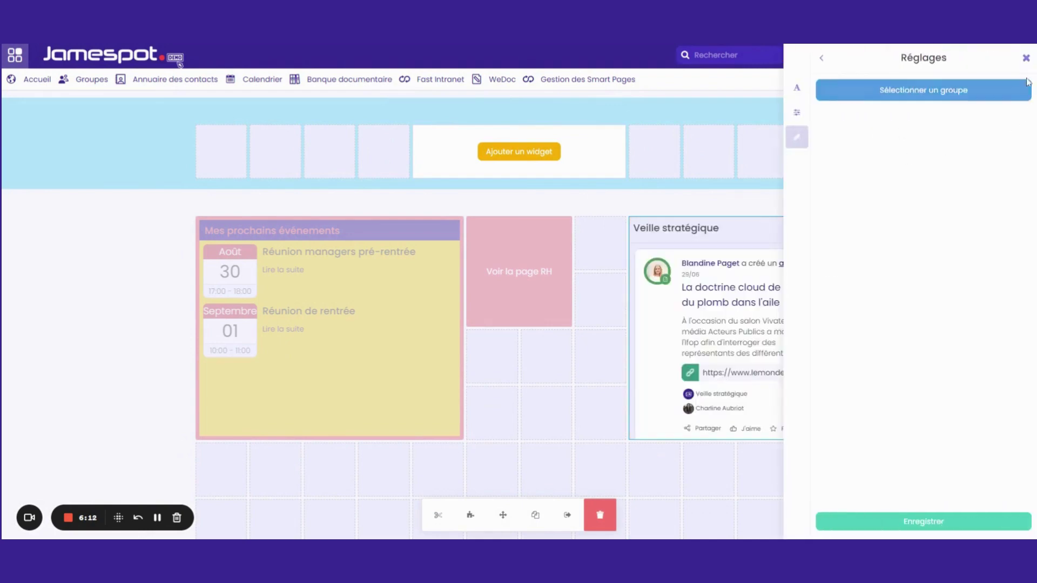
pyautogui.click(1025, 58)
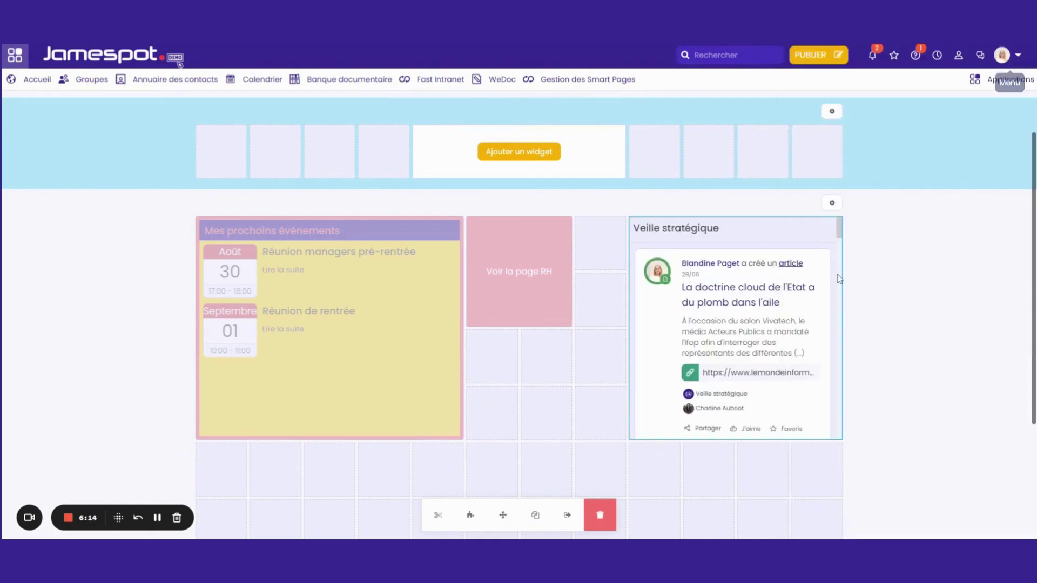
# Replace the Veille stratégique group feed widget with a Flux de groupe filtré widget
pyautogui.scroll(-1, 800, 348)
pyautogui.scroll(-2, 800, 348)
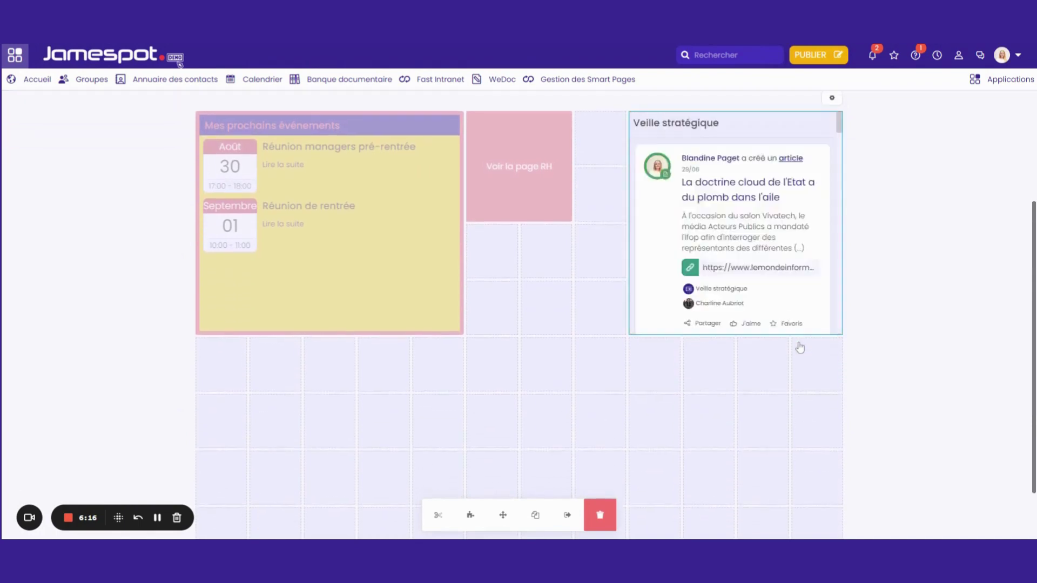
pyautogui.click(736, 223)
pyautogui.click(476, 523)
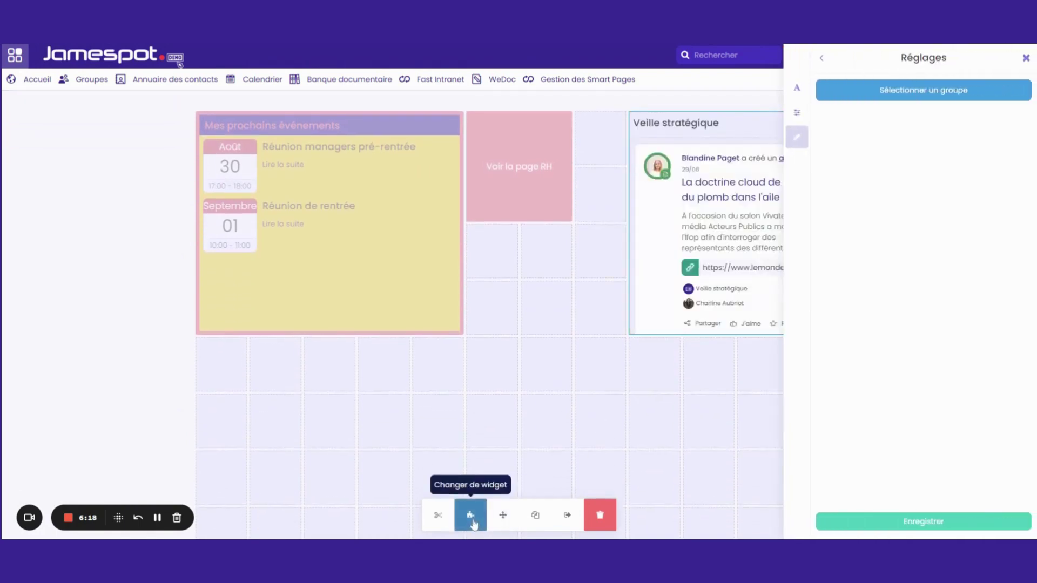
pyautogui.scroll(-8, 509, 382)
pyautogui.scroll(-8, 508, 382)
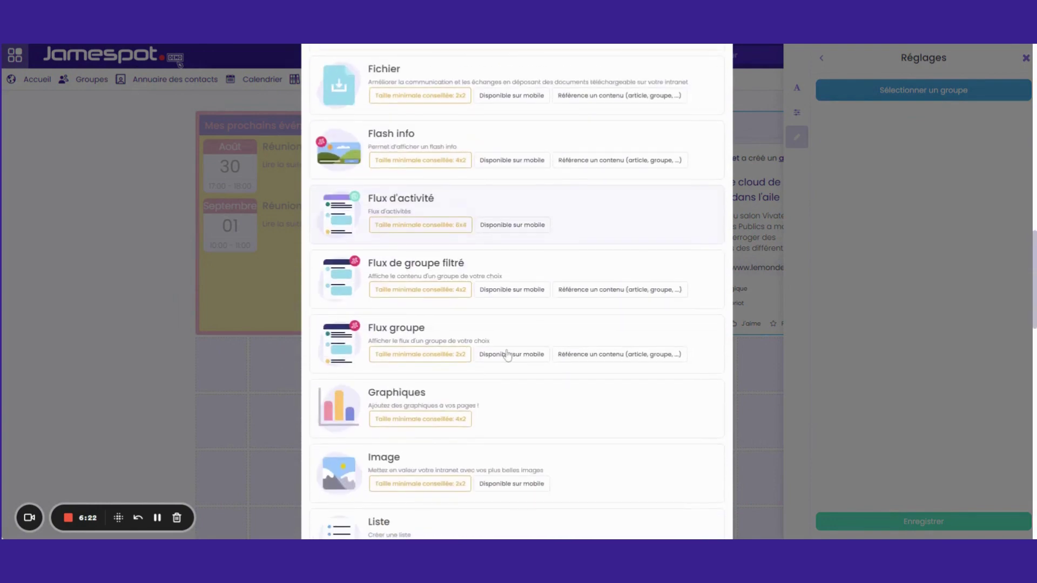
pyautogui.click(483, 277)
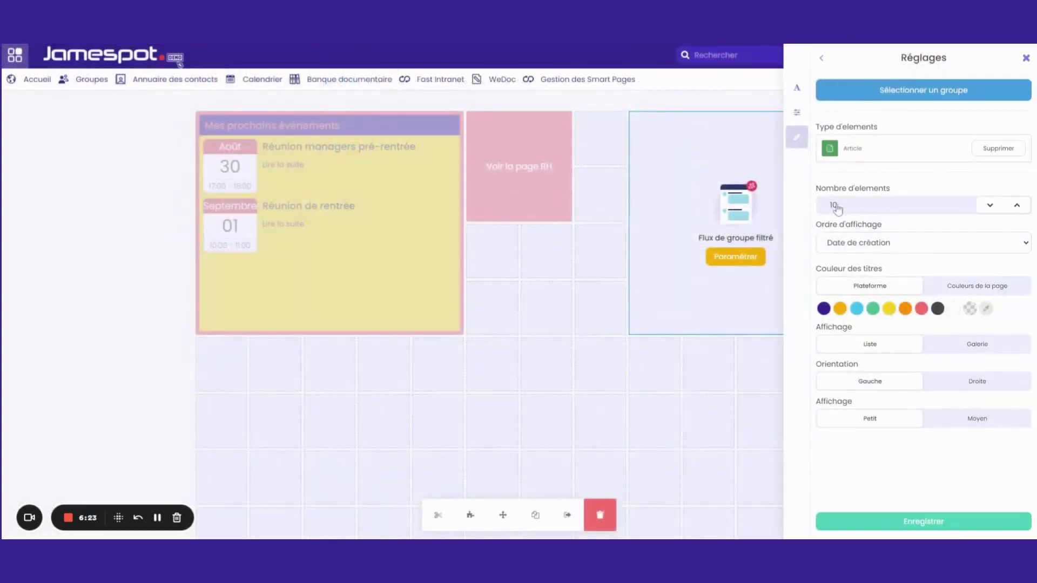
# Move the settings away from the Flux de groupe filtré widget and assign the group "Veille stratégique" to the widget
pyautogui.click(821, 58)
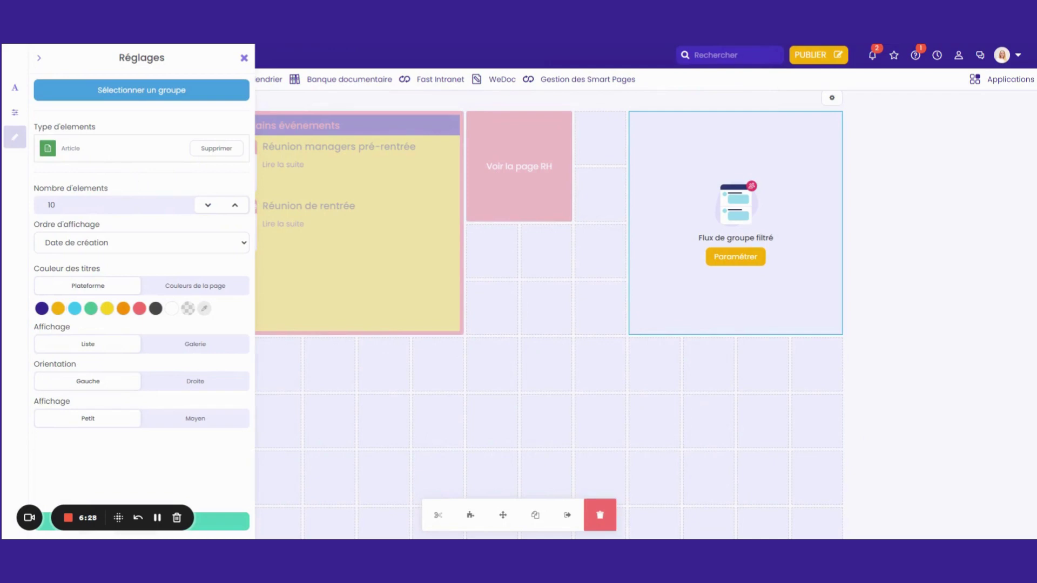
pyautogui.click(121, 93)
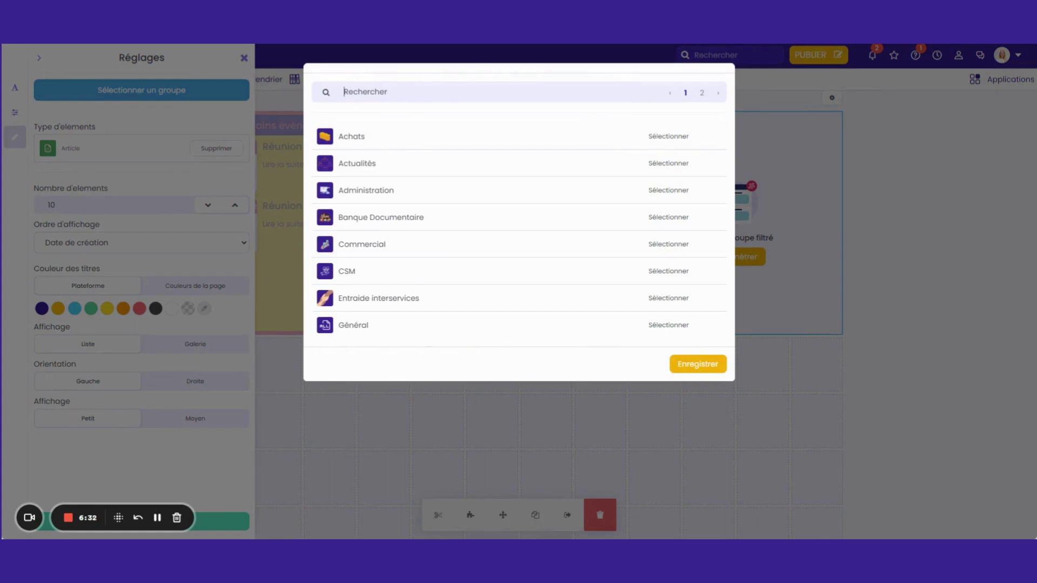
pyautogui.write('veille')
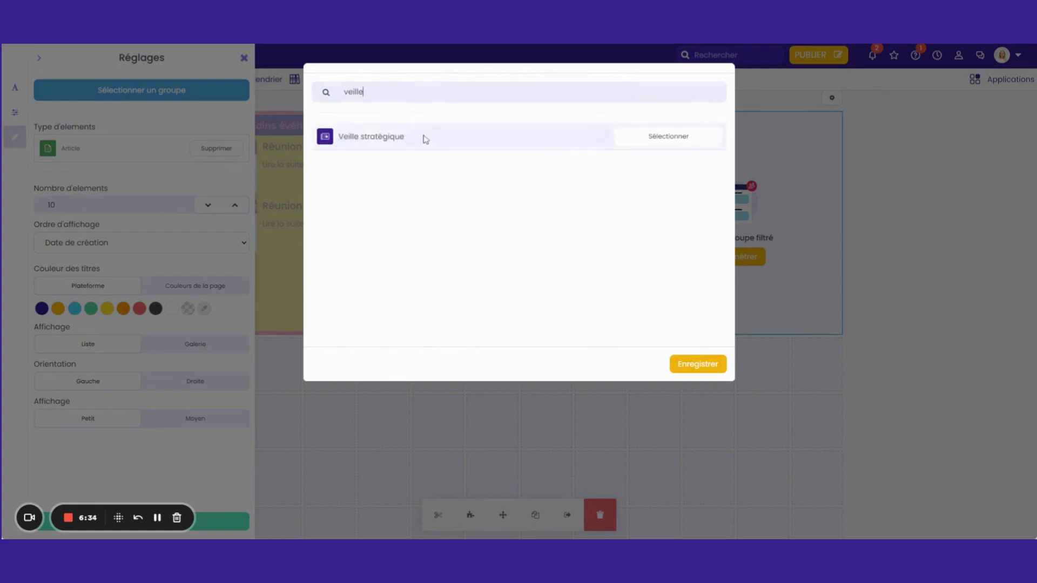
pyautogui.click(678, 138)
pyautogui.click(696, 363)
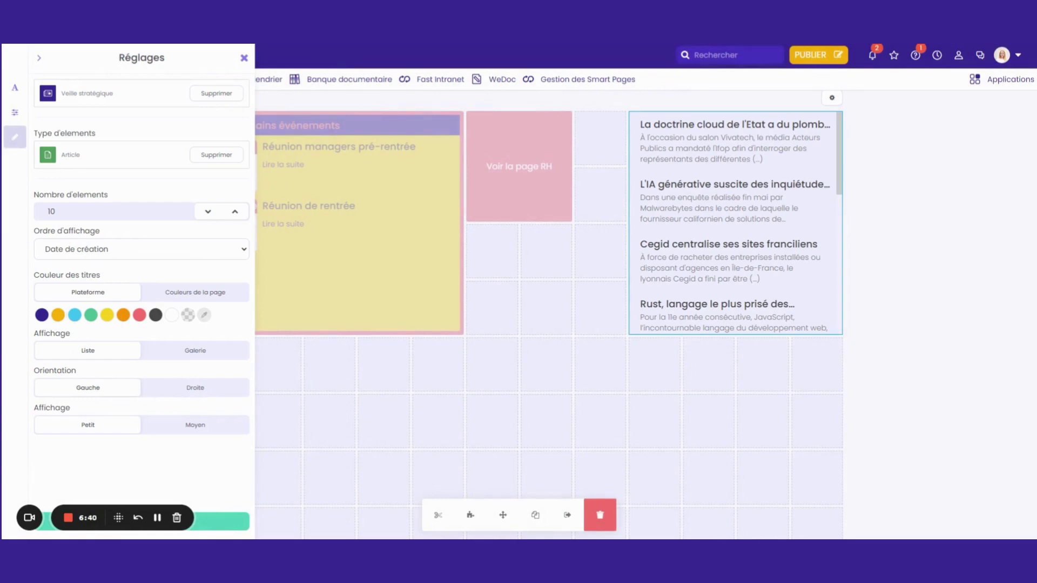
# Replace the Article content type of the filtered group feed with Évènement and save the widget
pyautogui.click(208, 156)
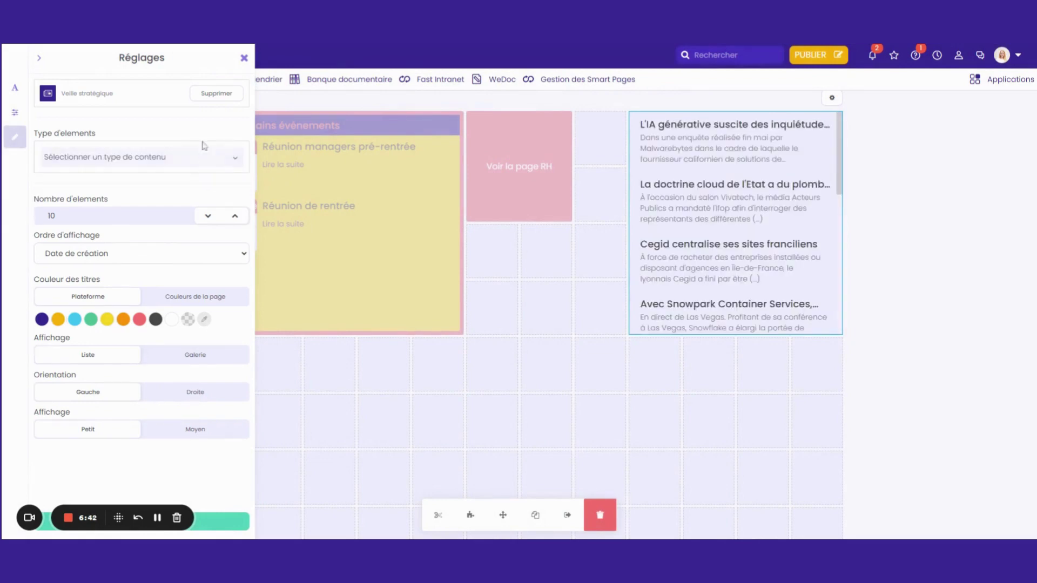
pyautogui.click(168, 162)
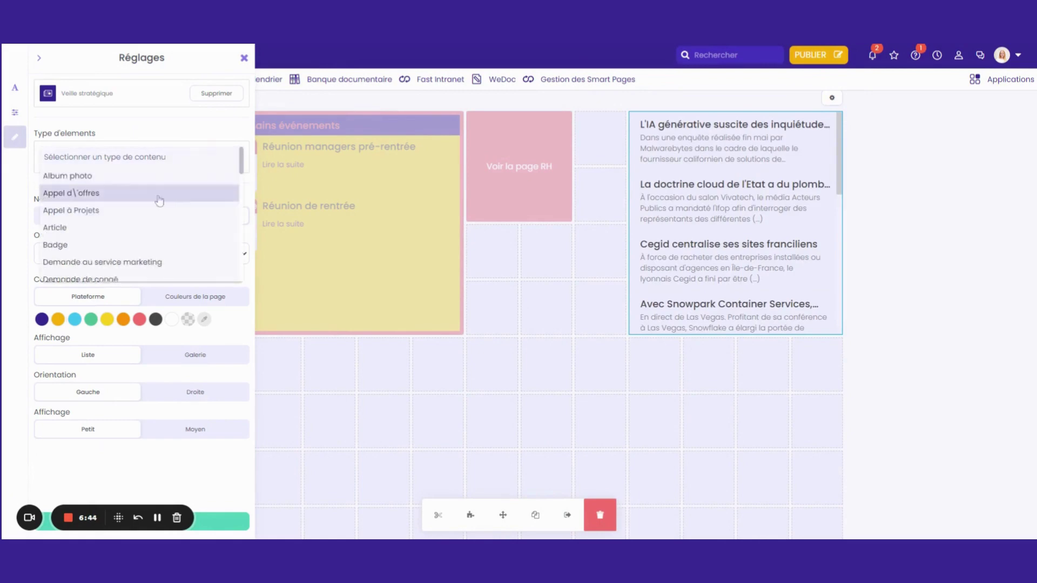
pyautogui.scroll(-3, 153, 238)
pyautogui.scroll(-5, 151, 239)
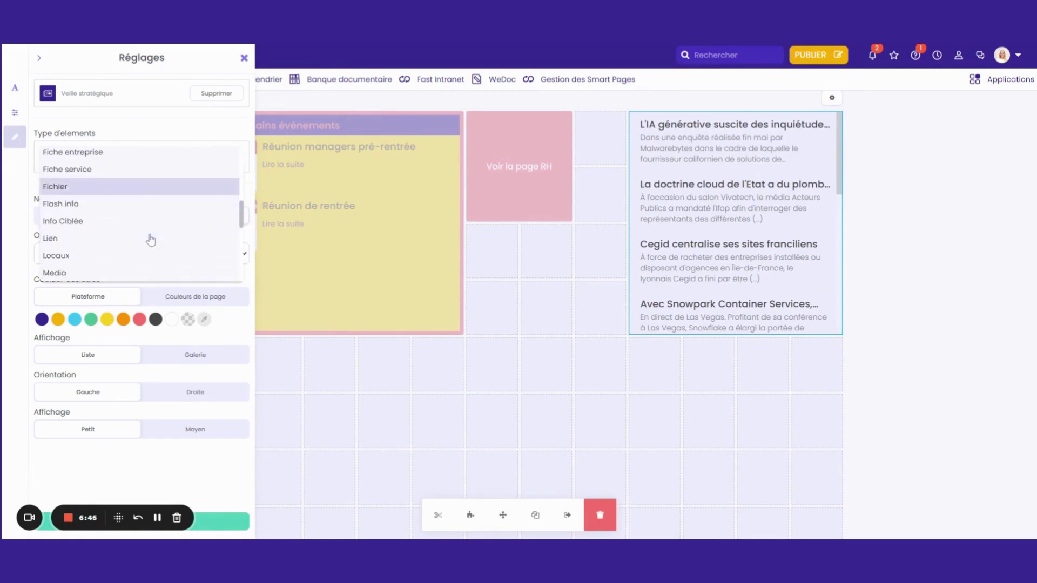
pyautogui.scroll(2, 125, 266)
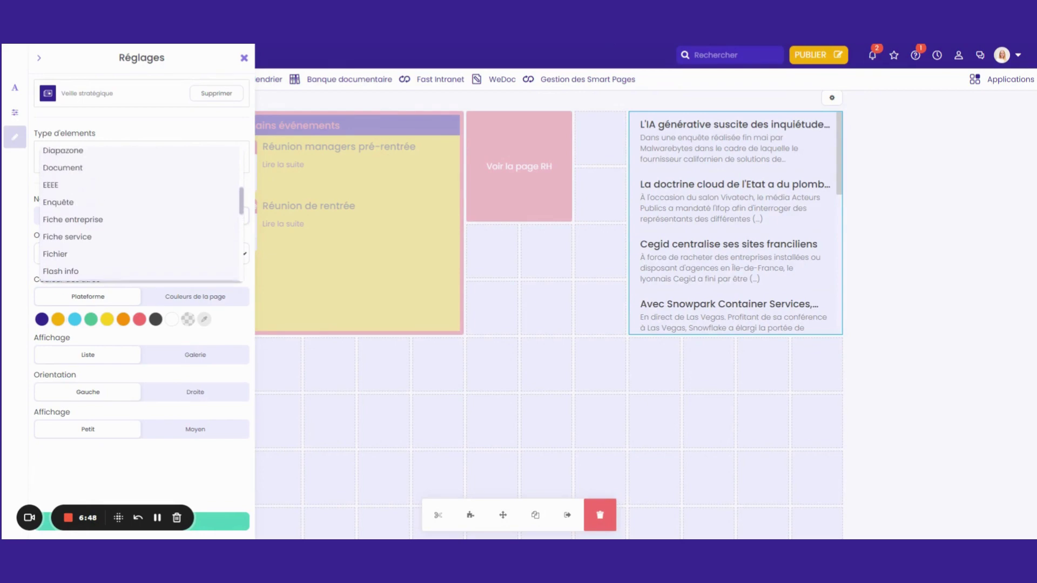
pyautogui.scroll(-10, 125, 266)
pyautogui.click(125, 273)
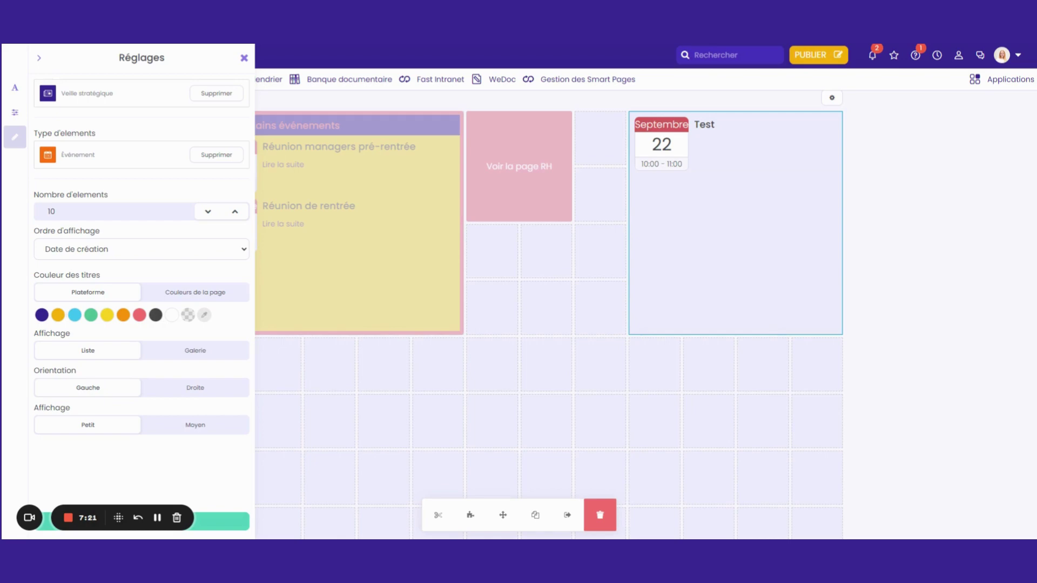
pyautogui.click(232, 520)
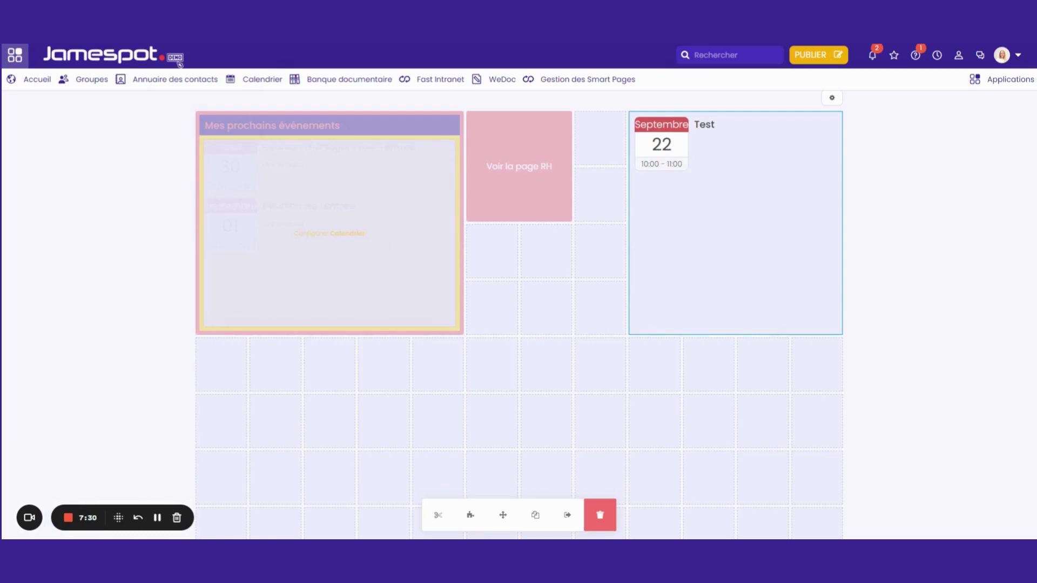
pyautogui.click(699, 201)
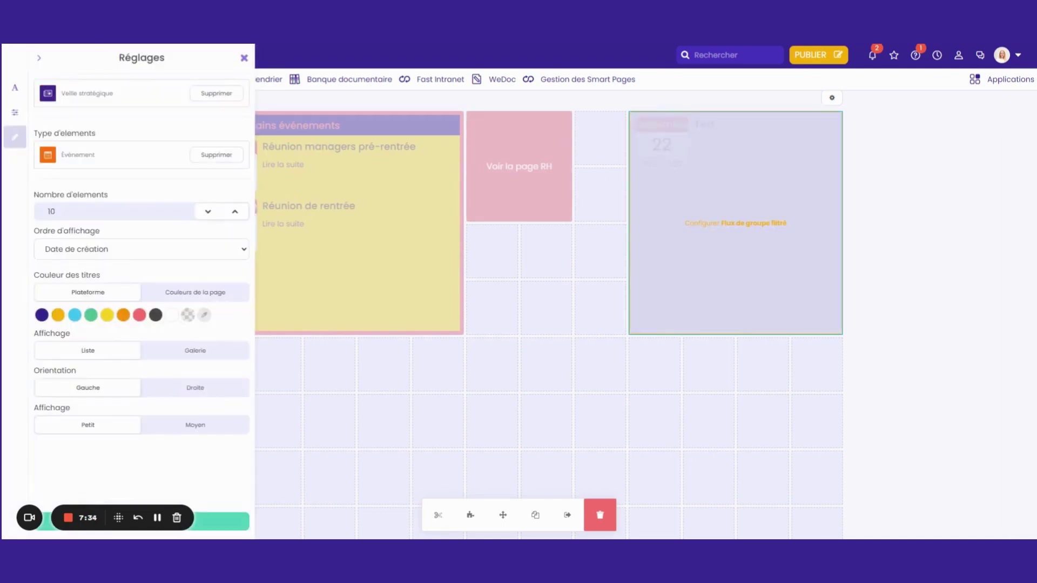
pyautogui.click(244, 59)
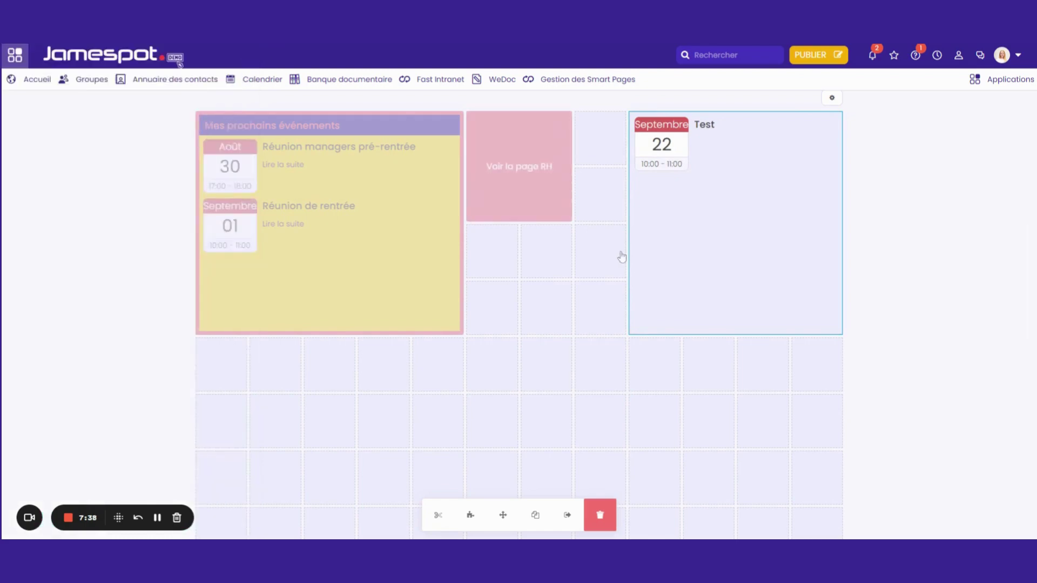